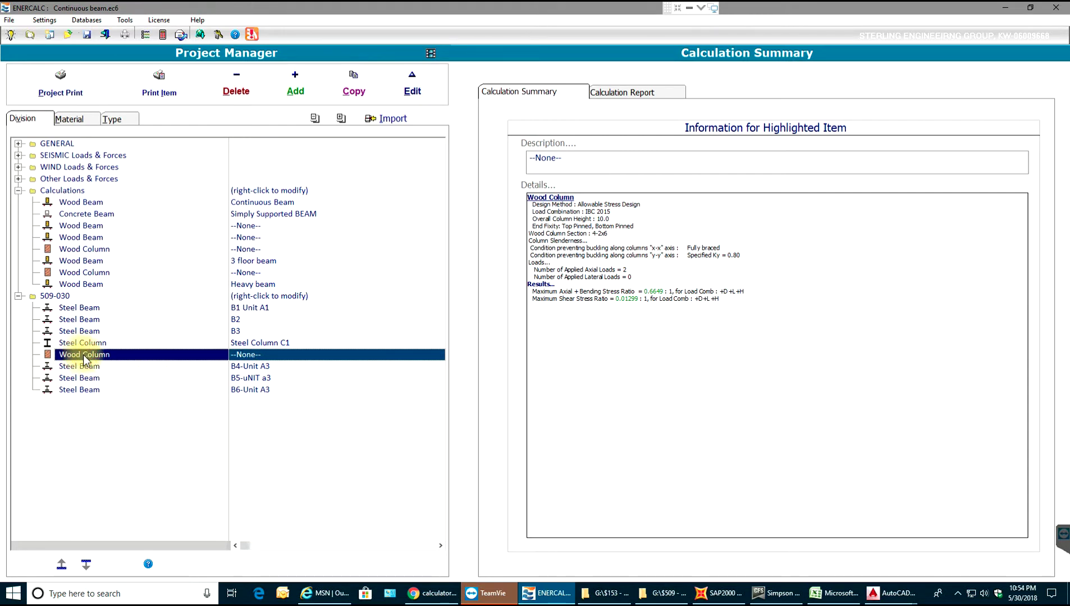
Reorder the 509-030 list so beams B1–B6-Unit A3 come first, then Steel Column C1, then Wood Column
drag(85, 359, 86, 394)
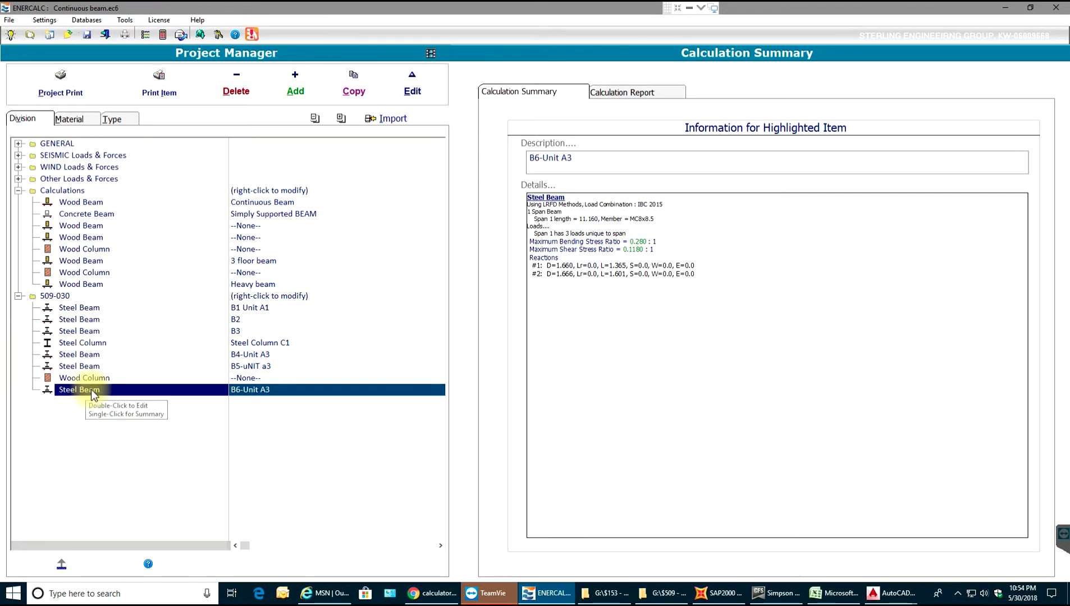
mouse_move(101, 397)
mouse_down()
mouse_move(76, 359)
mouse_move(111, 407)
mouse_up()
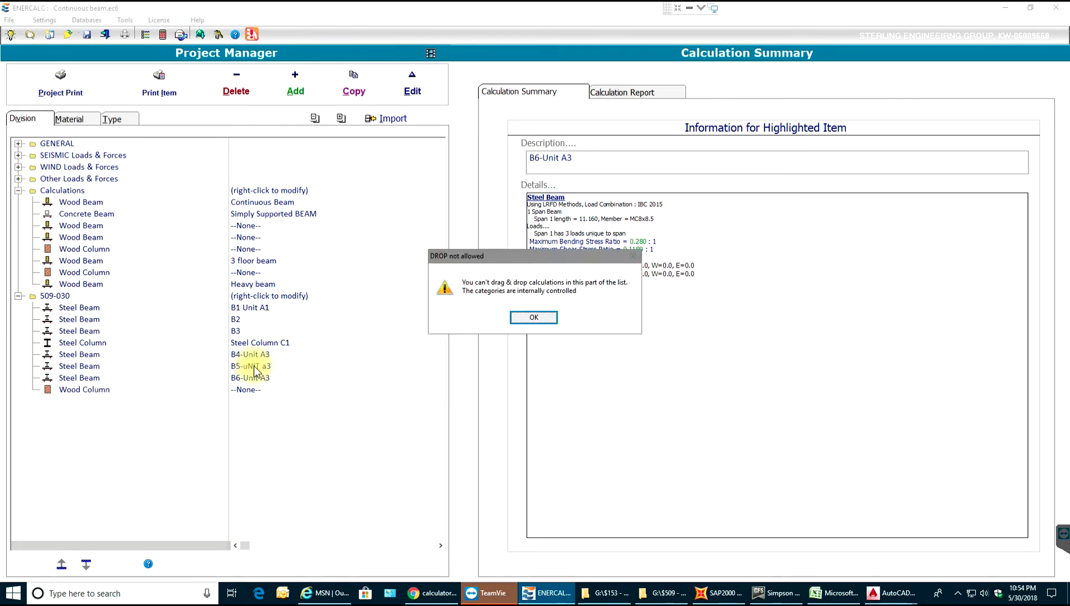
click(532, 318)
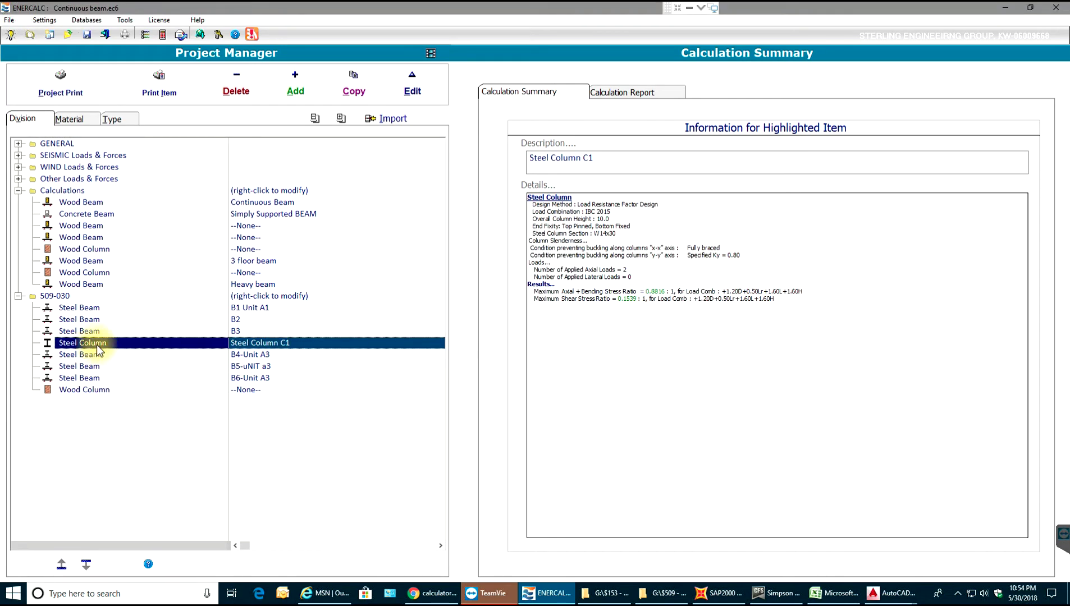
drag(97, 346, 101, 391)
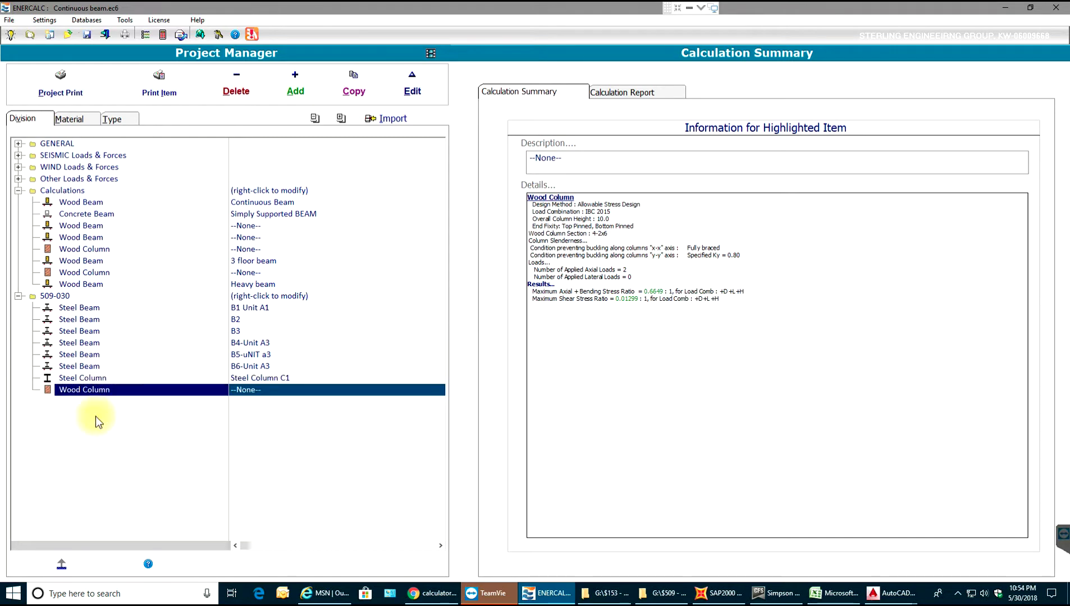
Insert a new Concrete Column calculation into the project
click(296, 85)
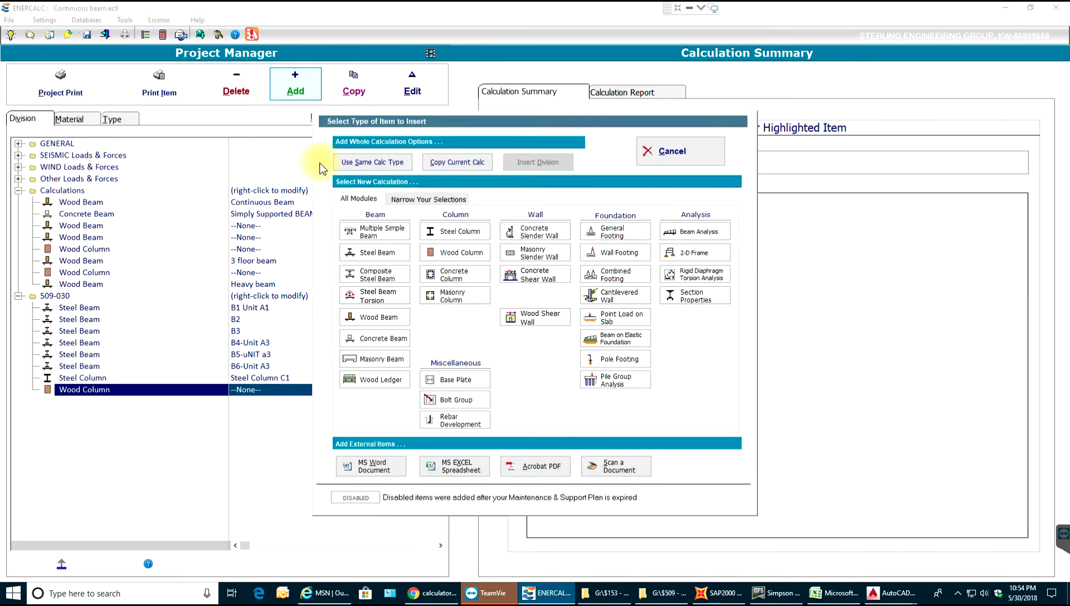
click(469, 273)
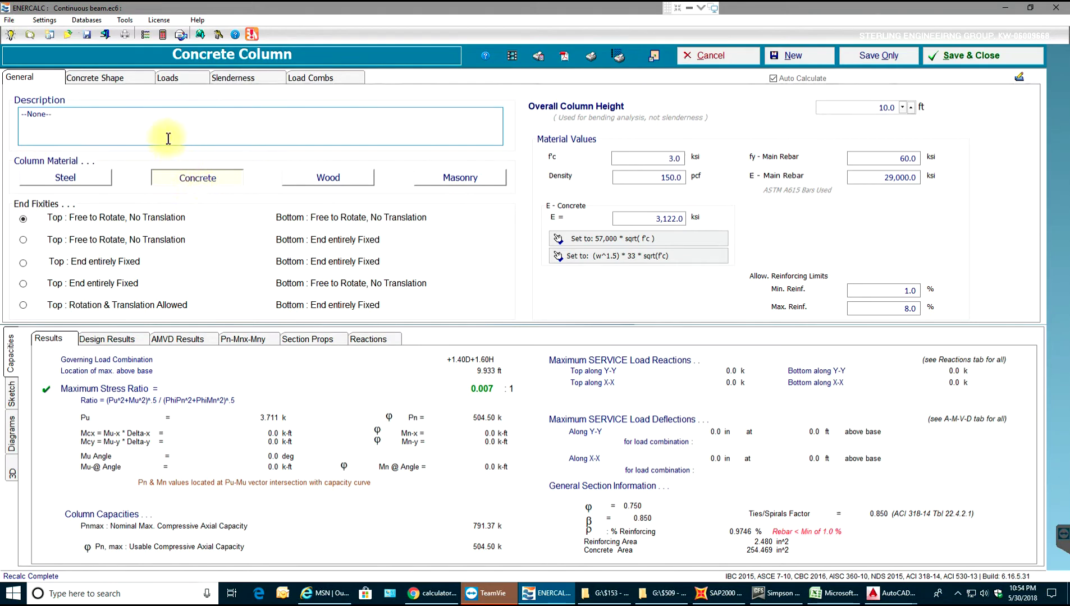
Name the column 'Concrete Column C1' and set end fixity to top pinned, bottom fully fixed
click(52, 113)
double_click(50, 114)
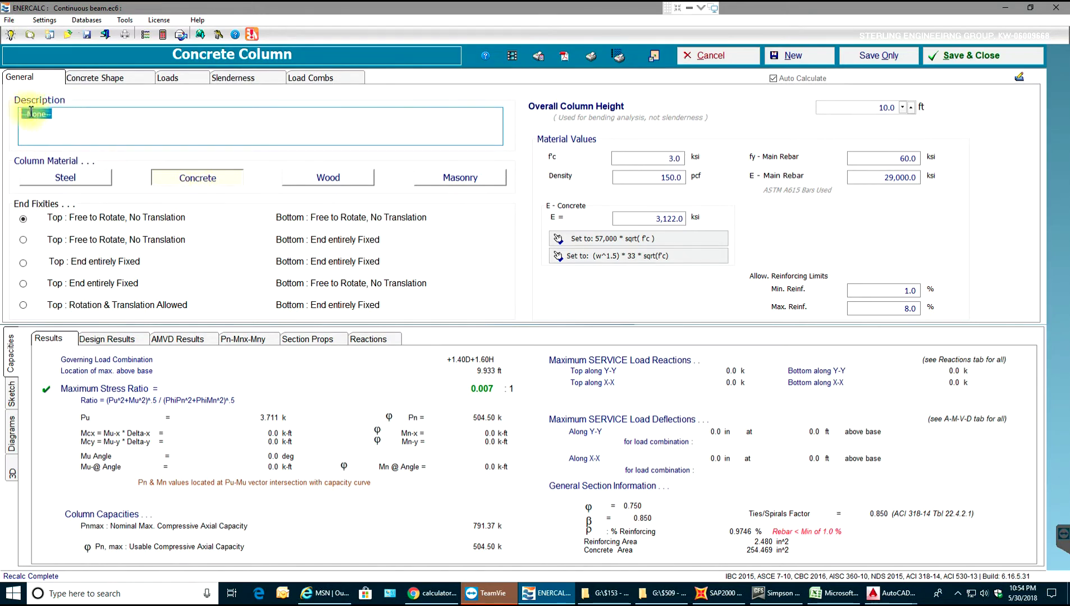
text(crete Column C1)
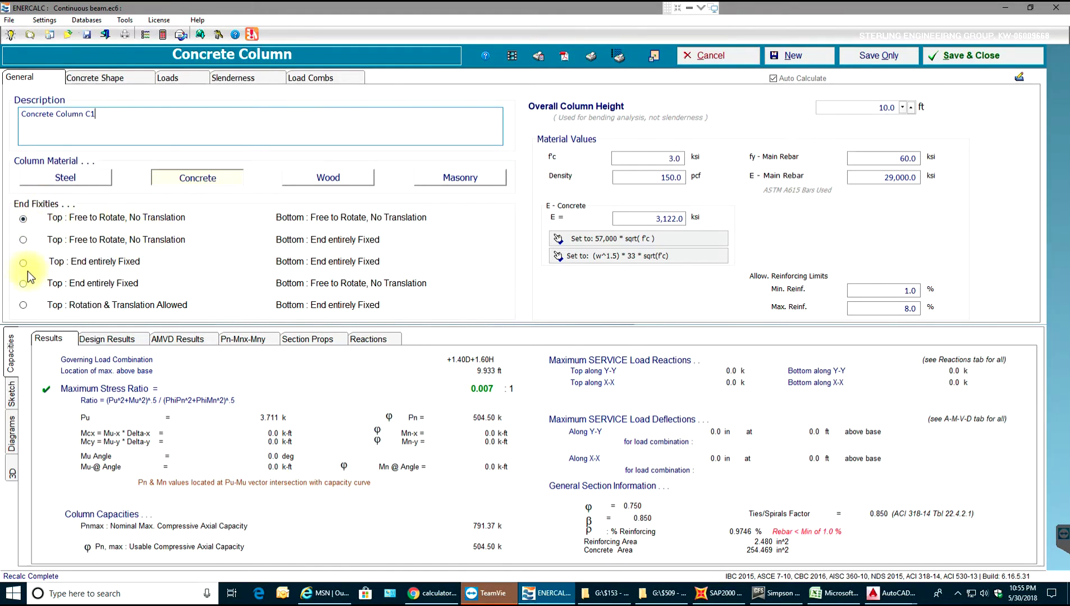
mouse_move(24, 243)
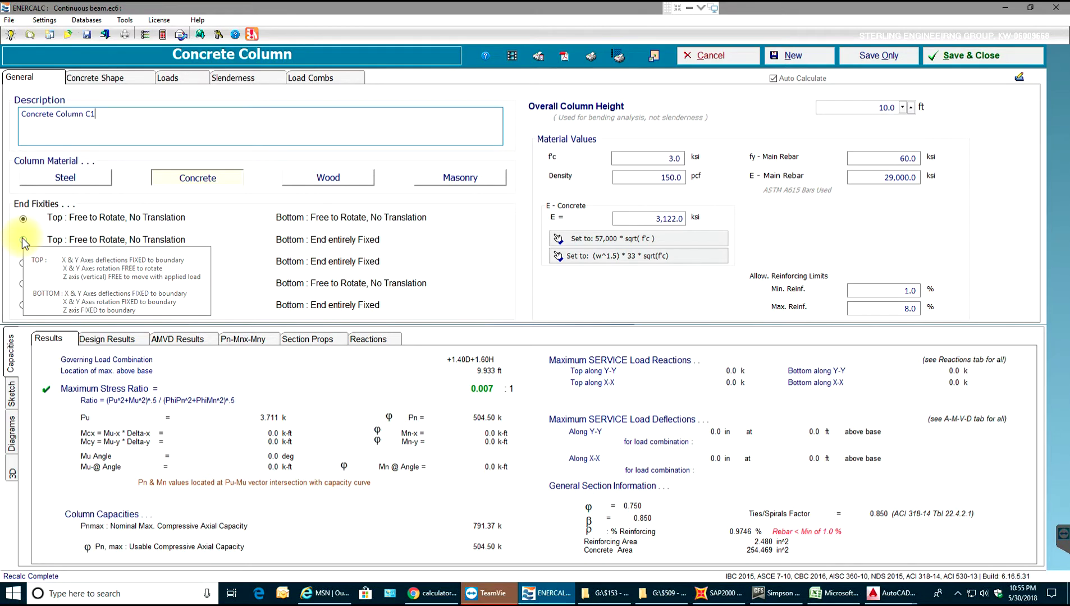
click(23, 241)
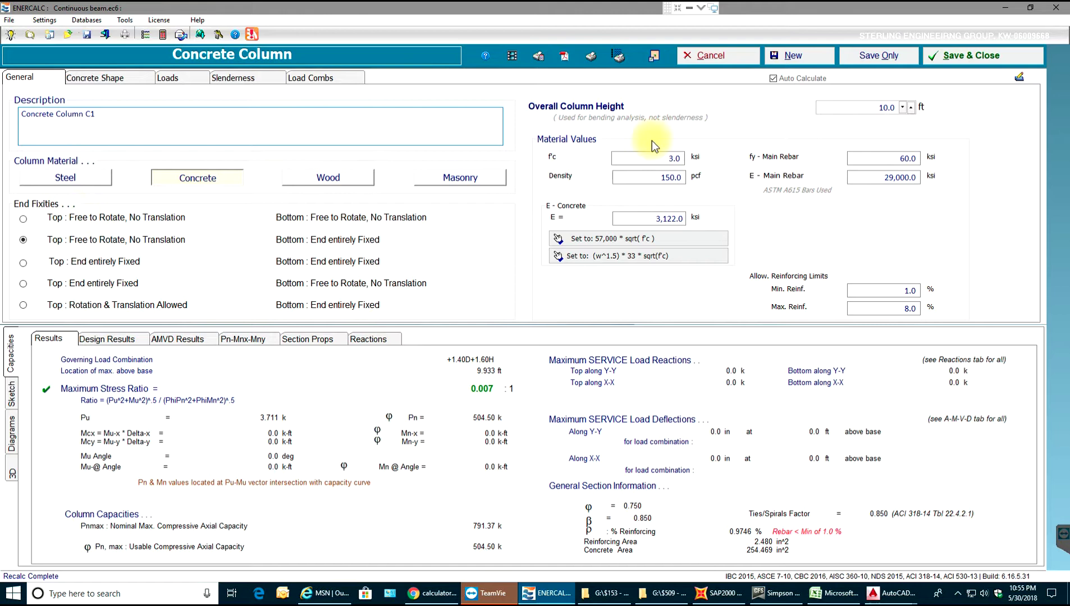
Set concrete f'c to 5 ksi and recompute E as 57,000·√f'c (4,030.51 ksi)
double_click(669, 160)
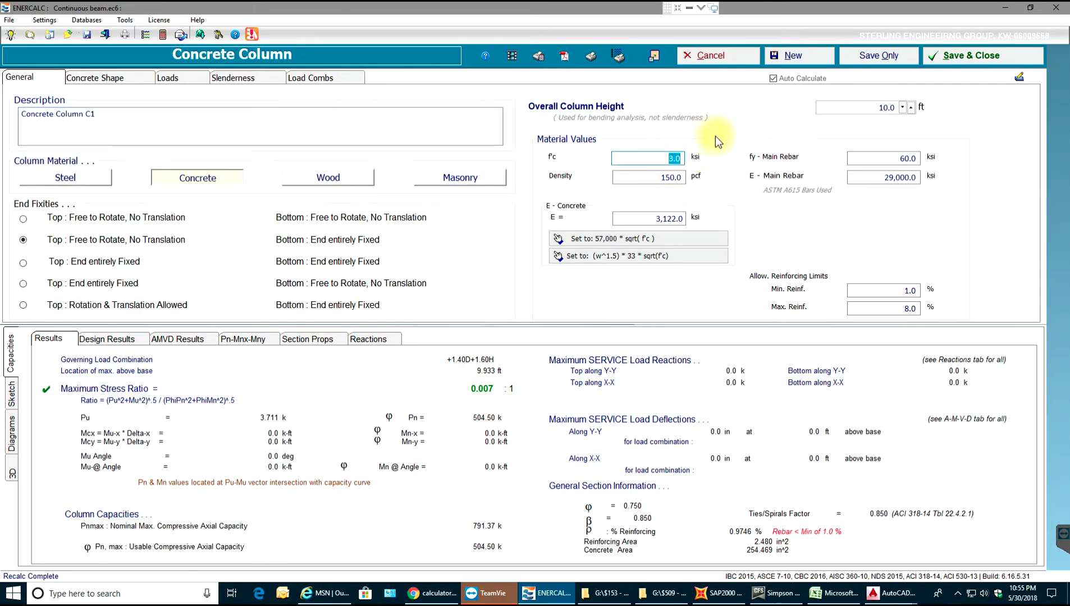
text(5000)
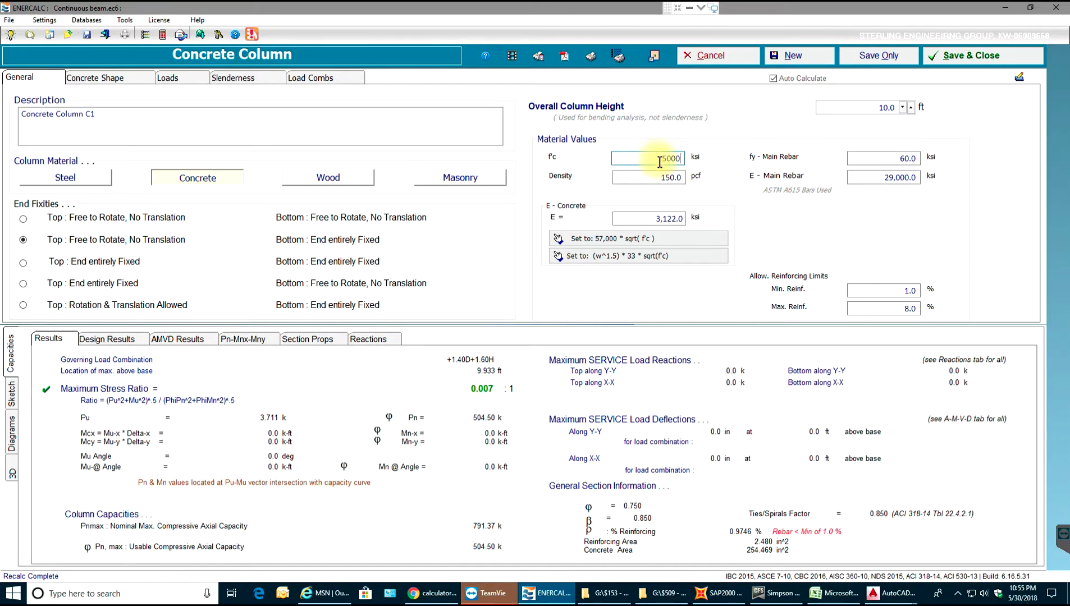
key(ctrl+z)
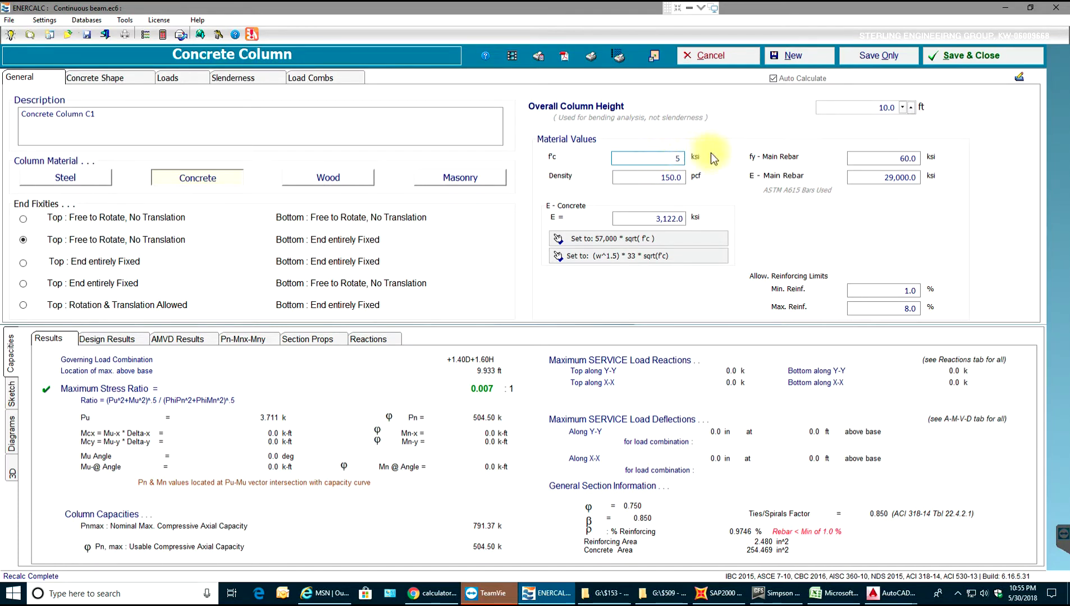
click(887, 158)
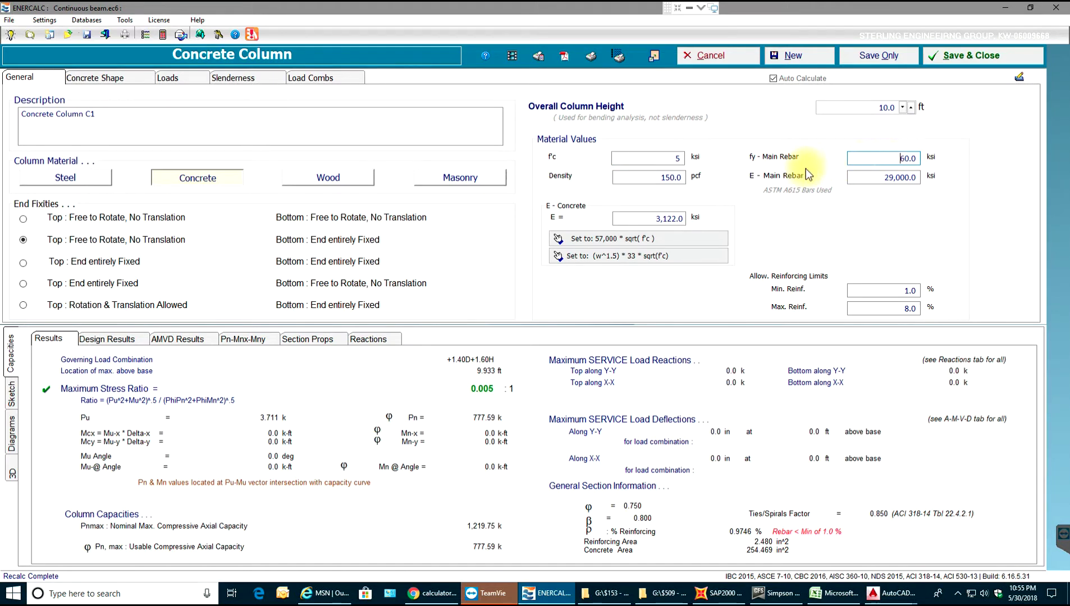
double_click(911, 157)
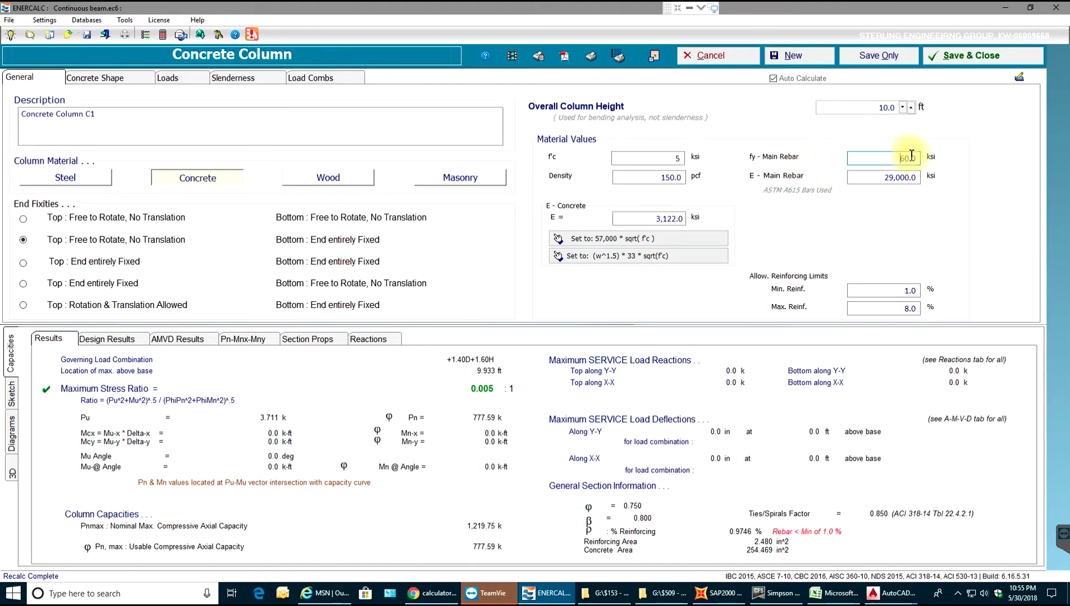
click(599, 242)
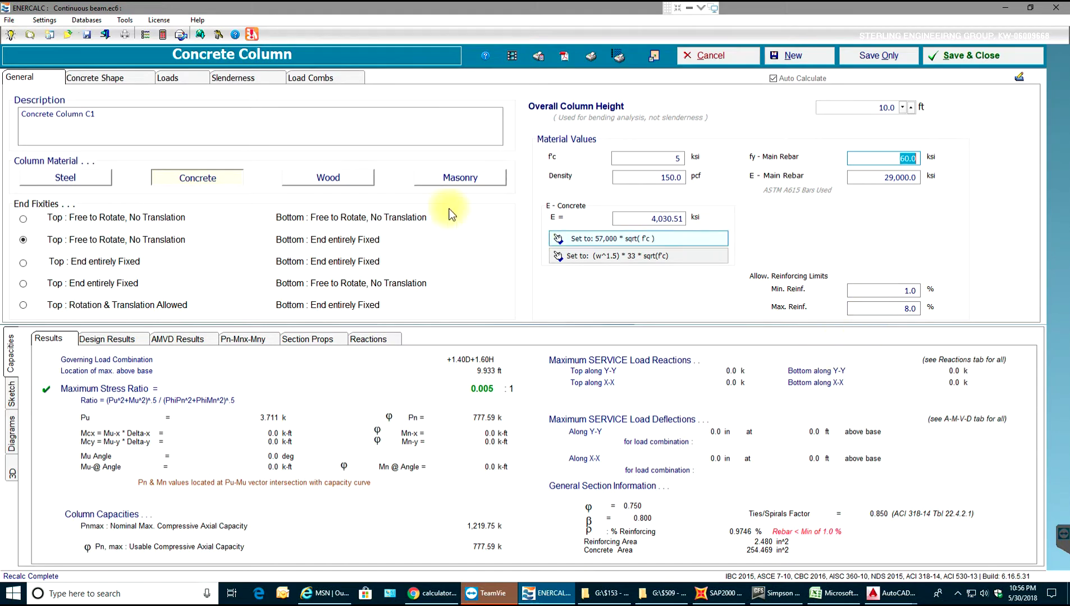
Make the column an 18 in square section with 1.5 in rebar cover and #5 bars
click(128, 79)
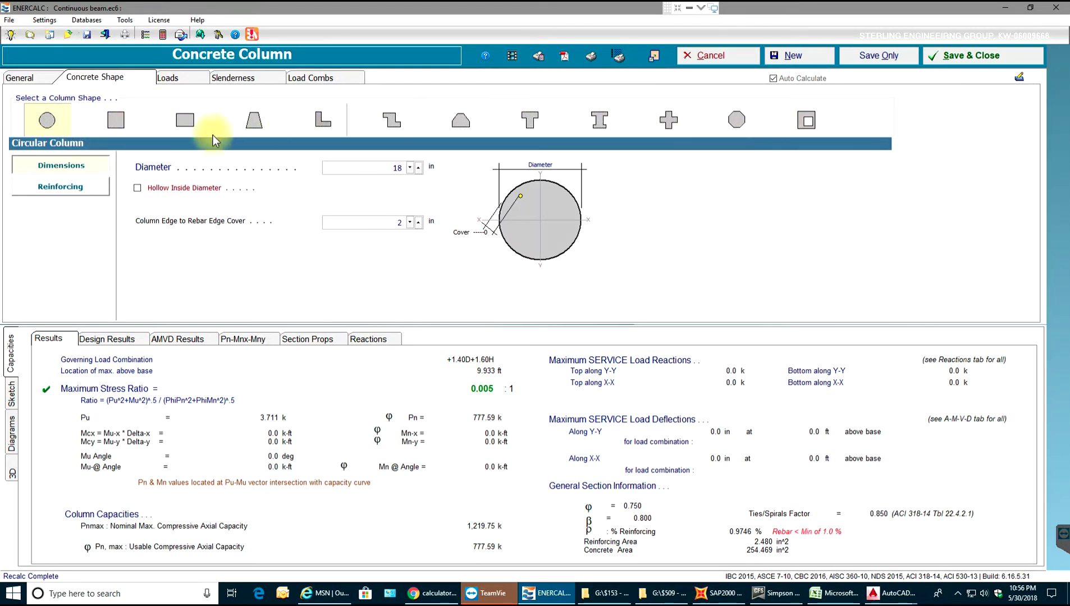
click(112, 128)
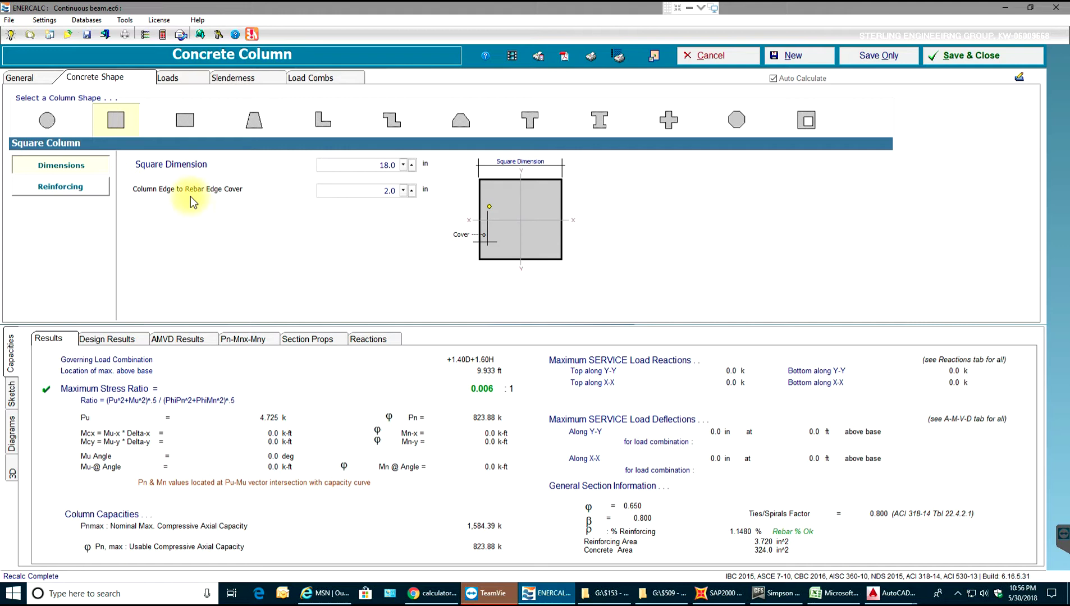
click(384, 190)
text(1.5)
click(373, 187)
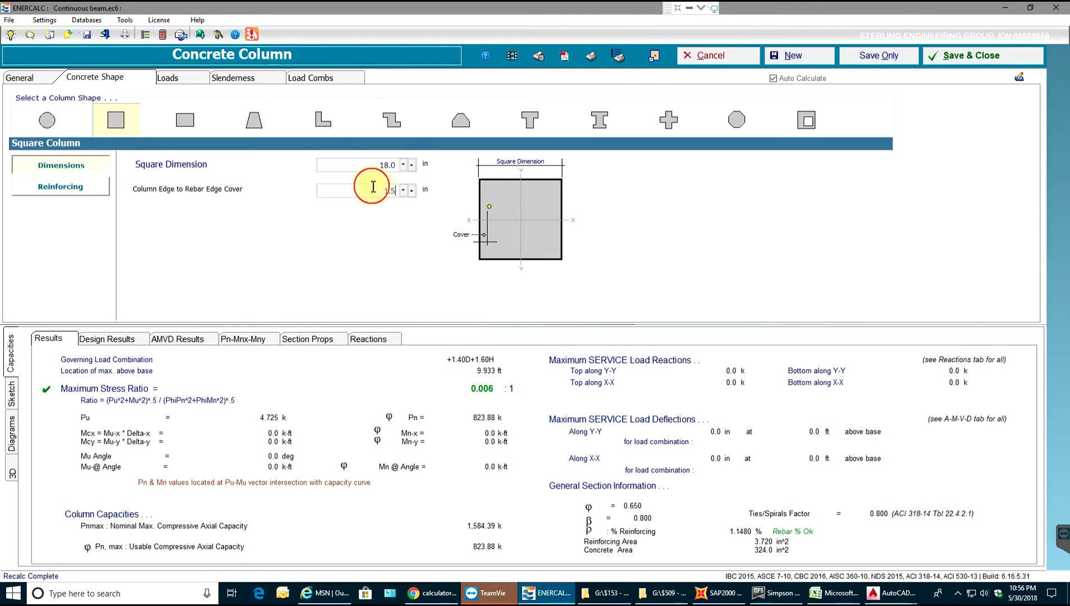
click(76, 189)
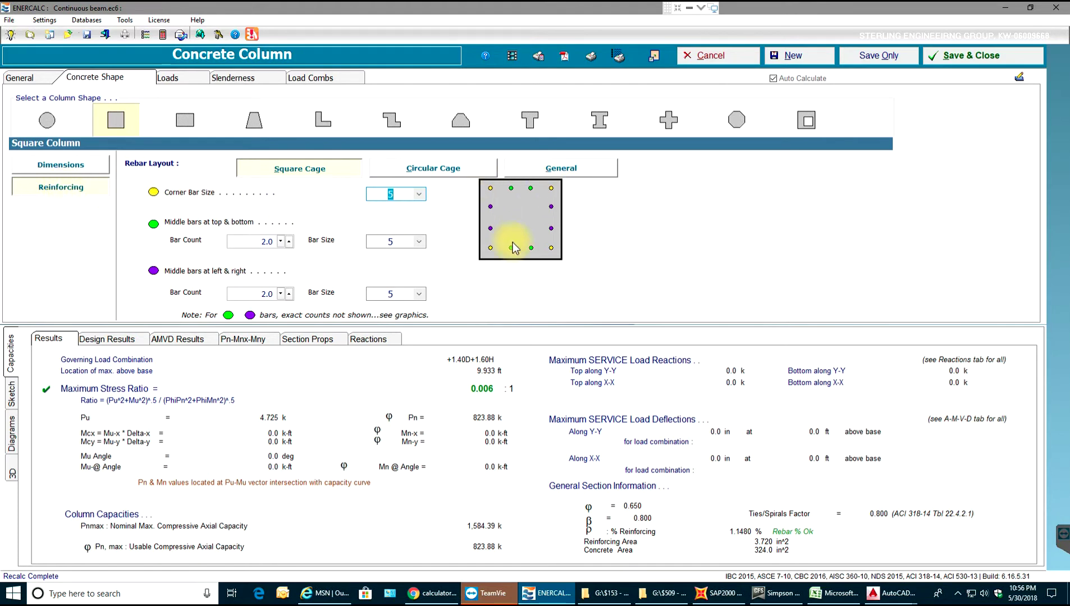
click(78, 168)
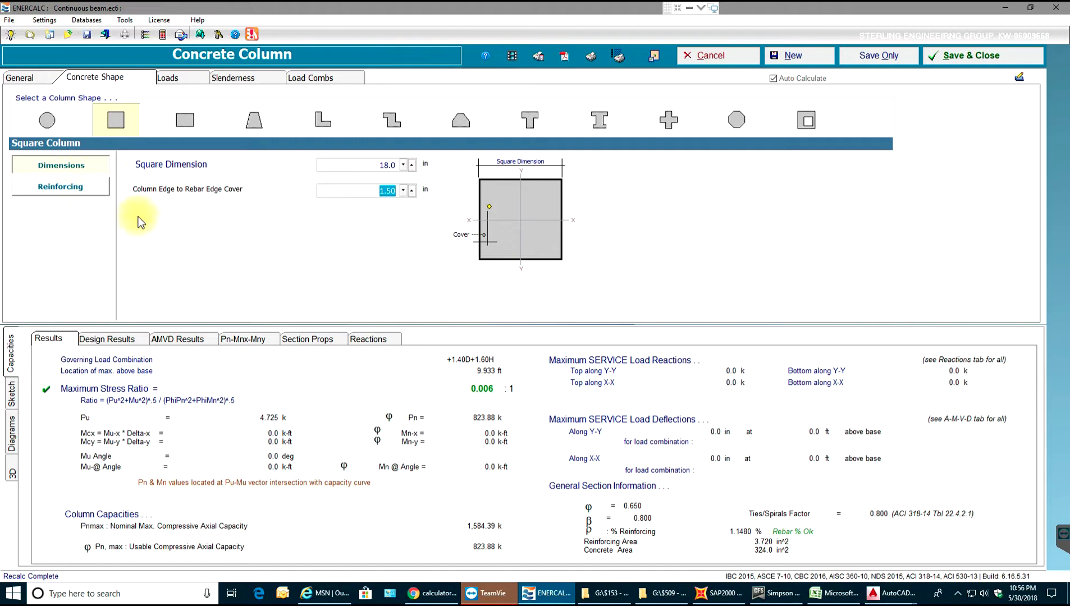
Enter the first axial load: 10 k dead, 10 k live at 2 in X and Y eccentricity
click(170, 78)
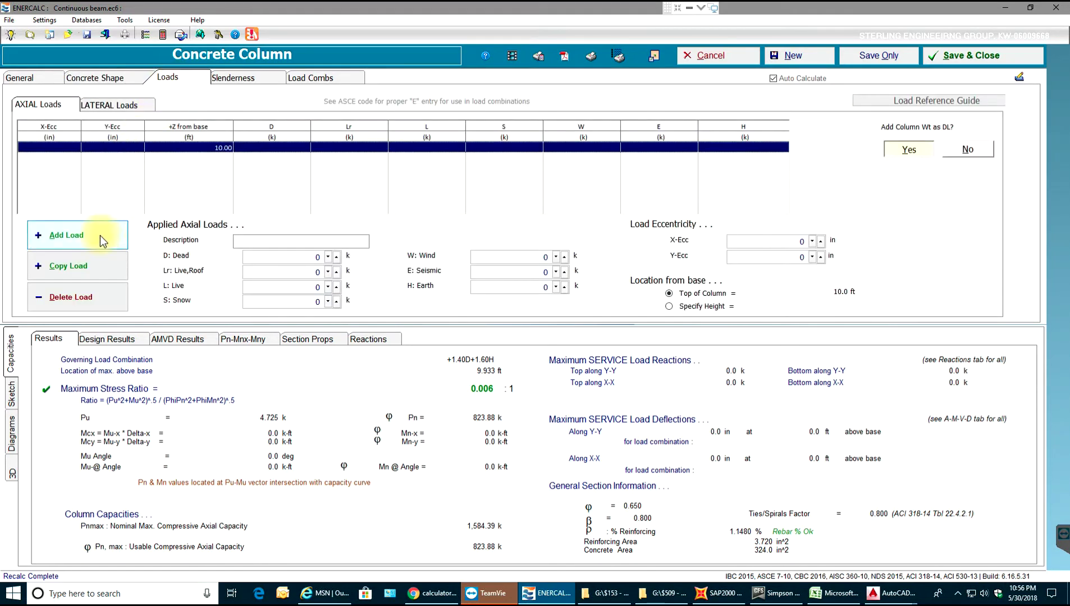
click(296, 261)
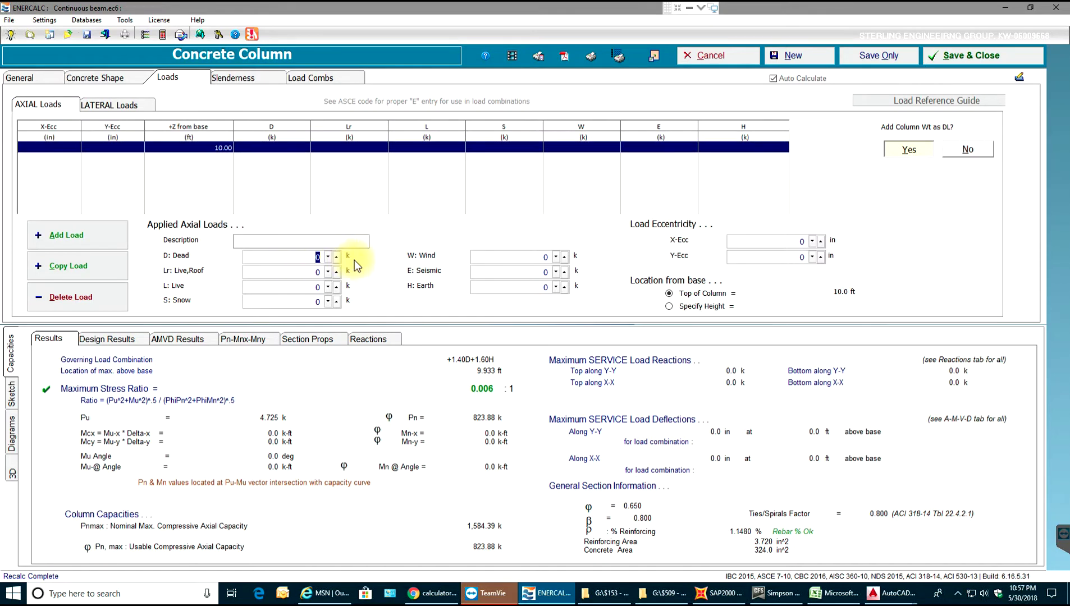
text(10)
click(303, 286)
text(10)
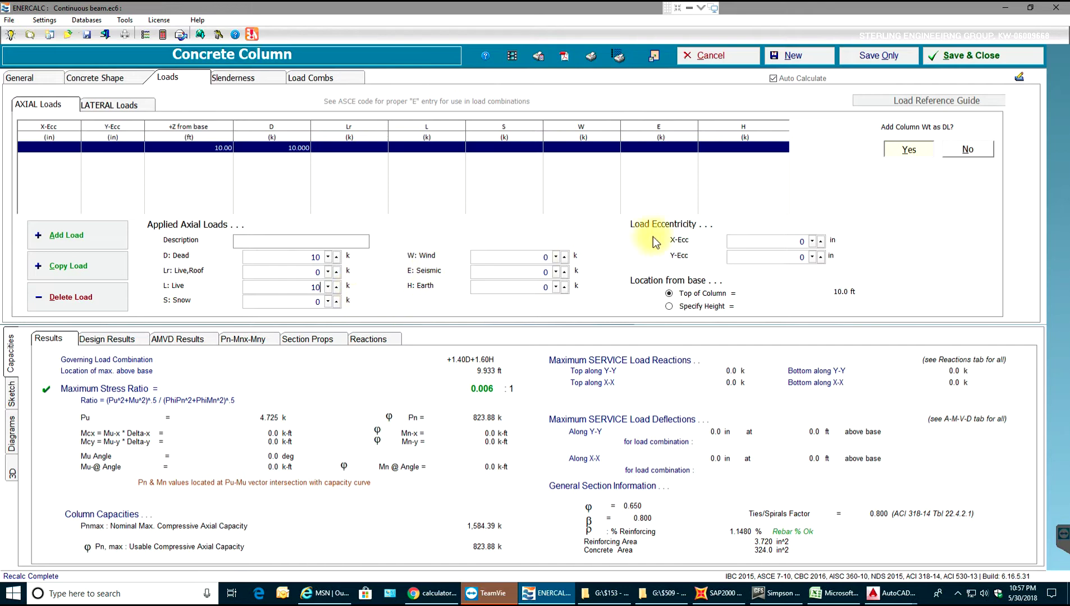
click(791, 246)
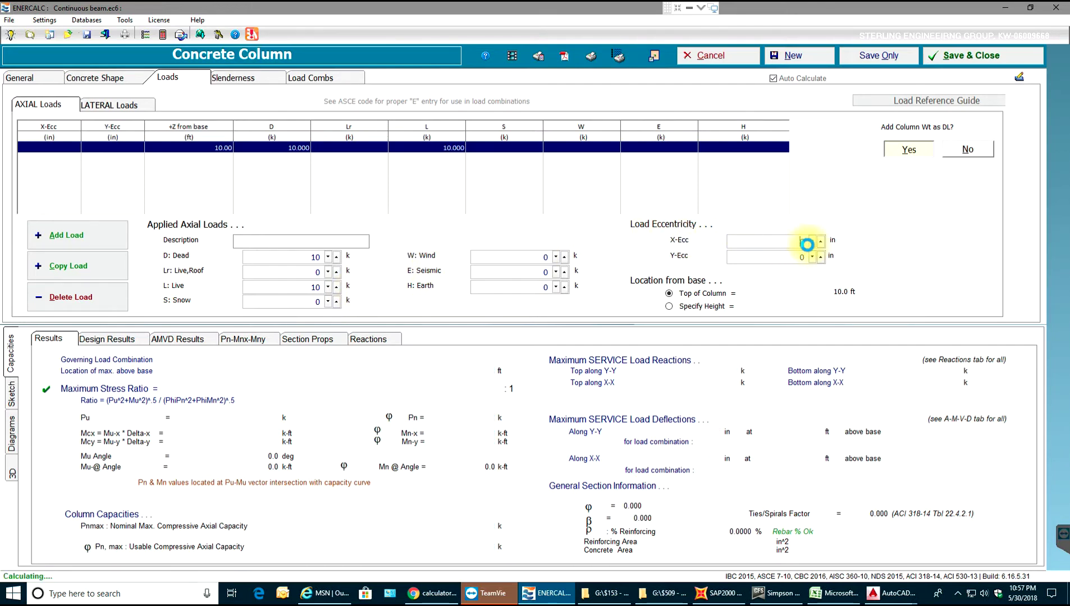
text(2)
click(797, 255)
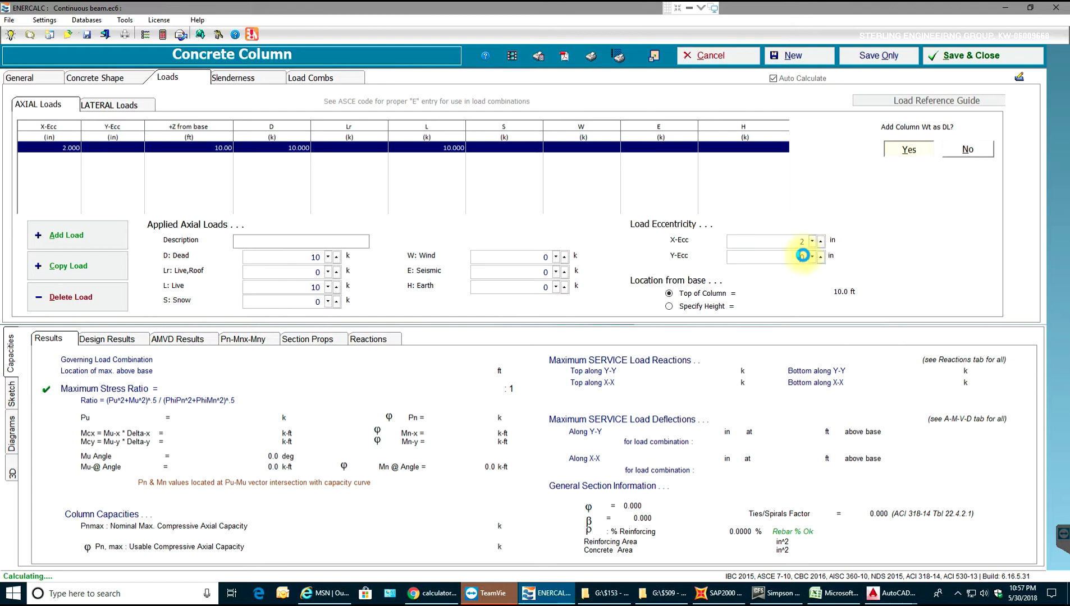
text(2)
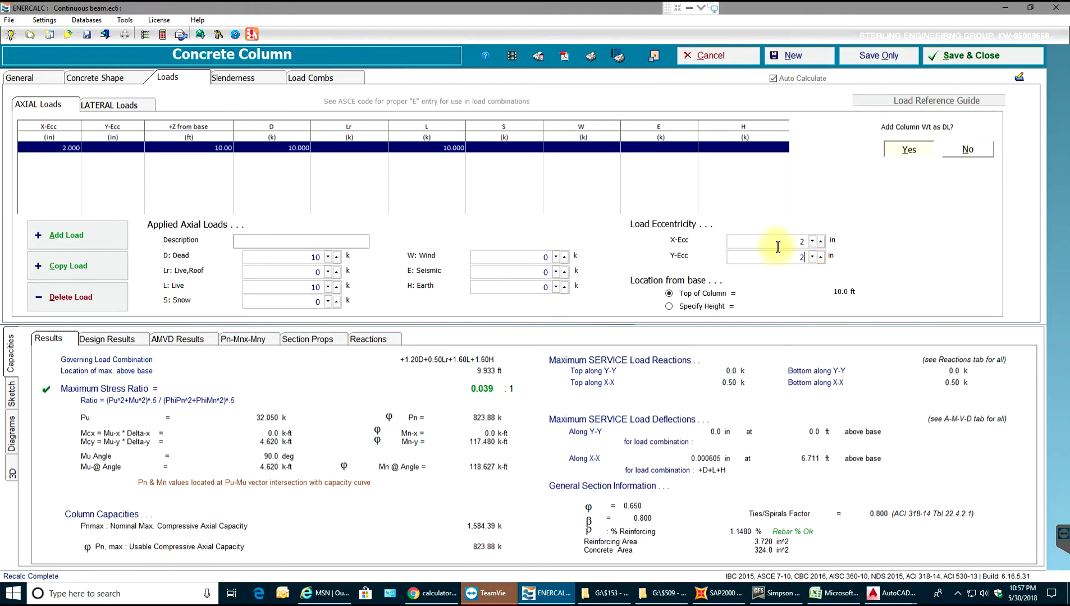
click(776, 244)
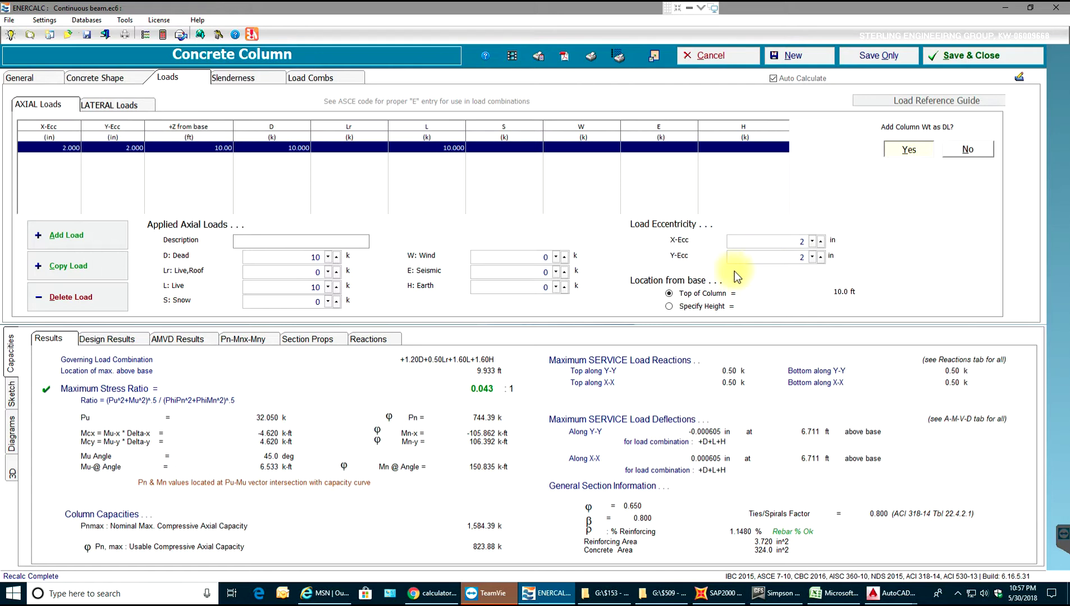
Add a second axial load of 10 k dead and 10 k live with no eccentricity
click(71, 241)
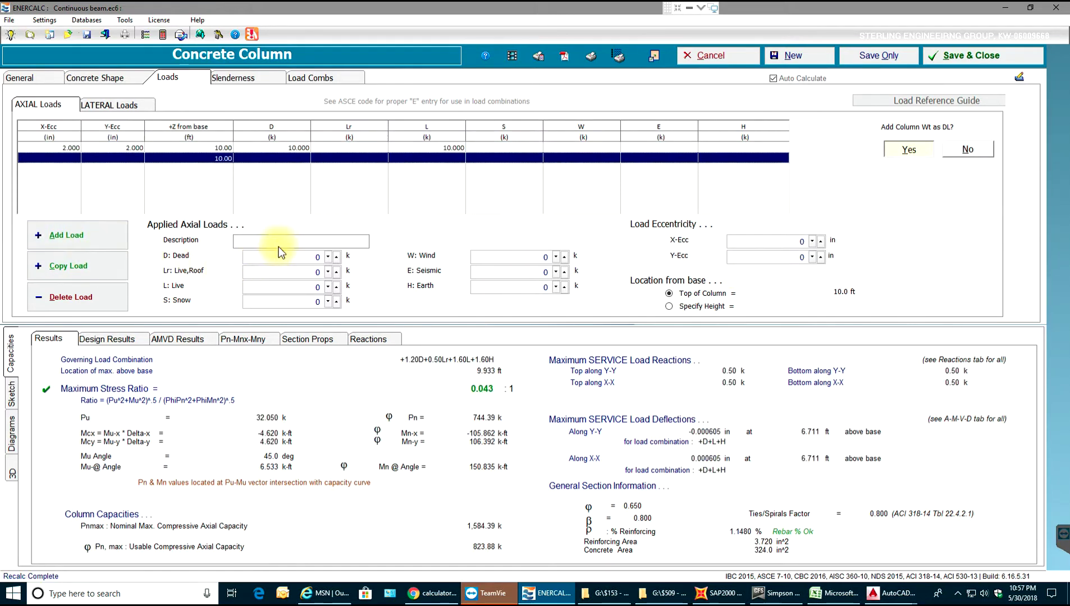
click(309, 256)
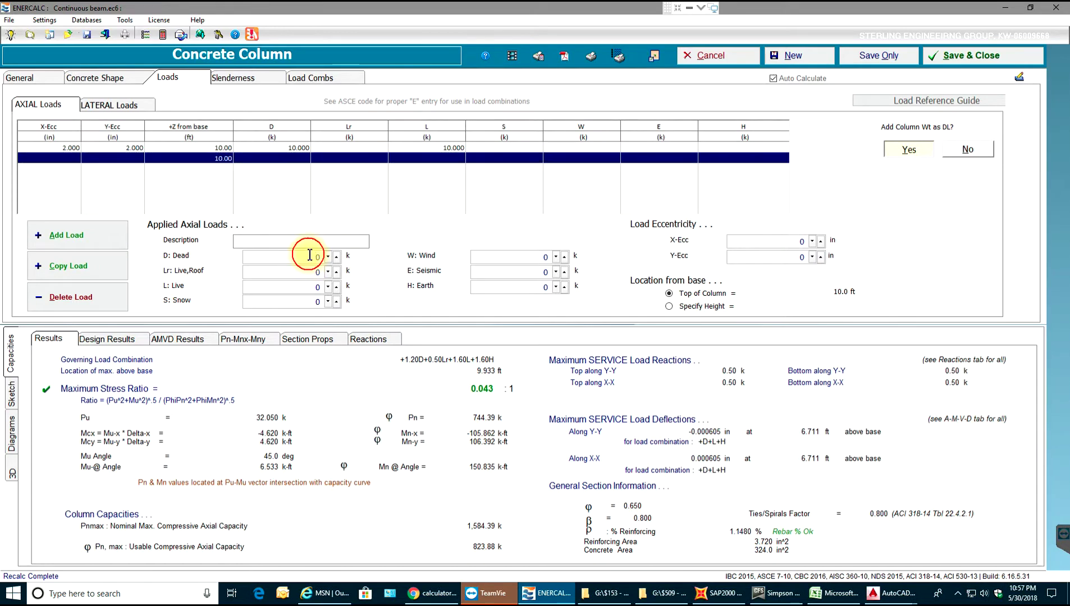
text(10)
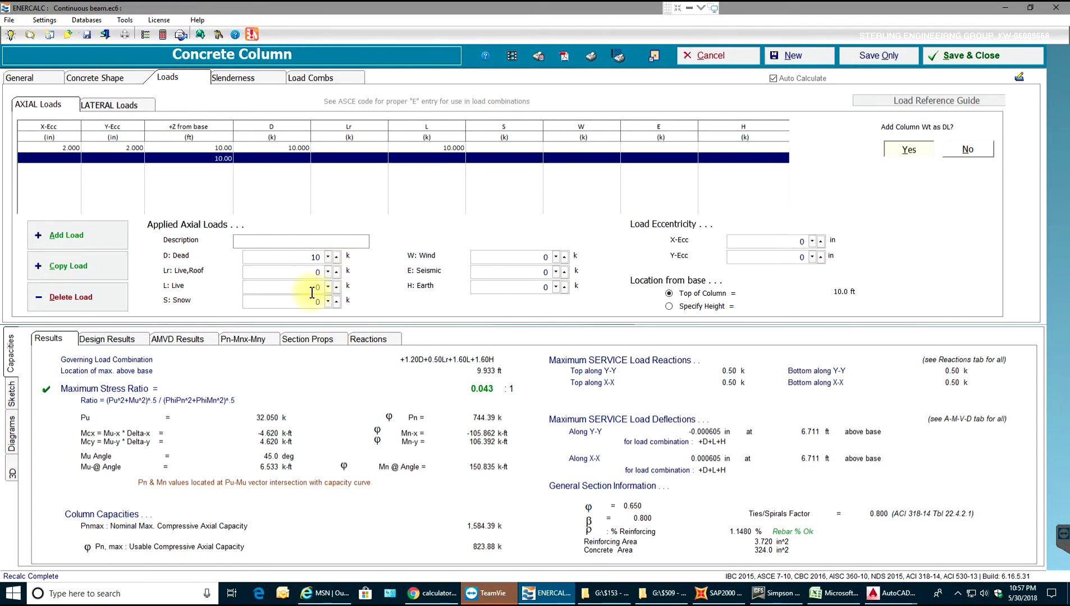
click(312, 293)
text(1)
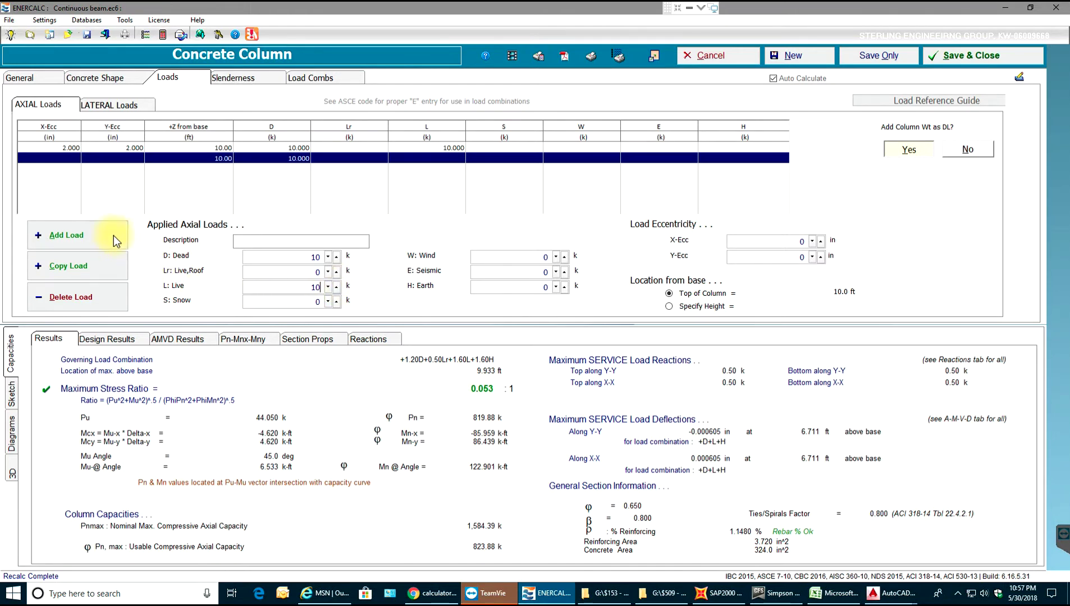
text(0)
click(114, 234)
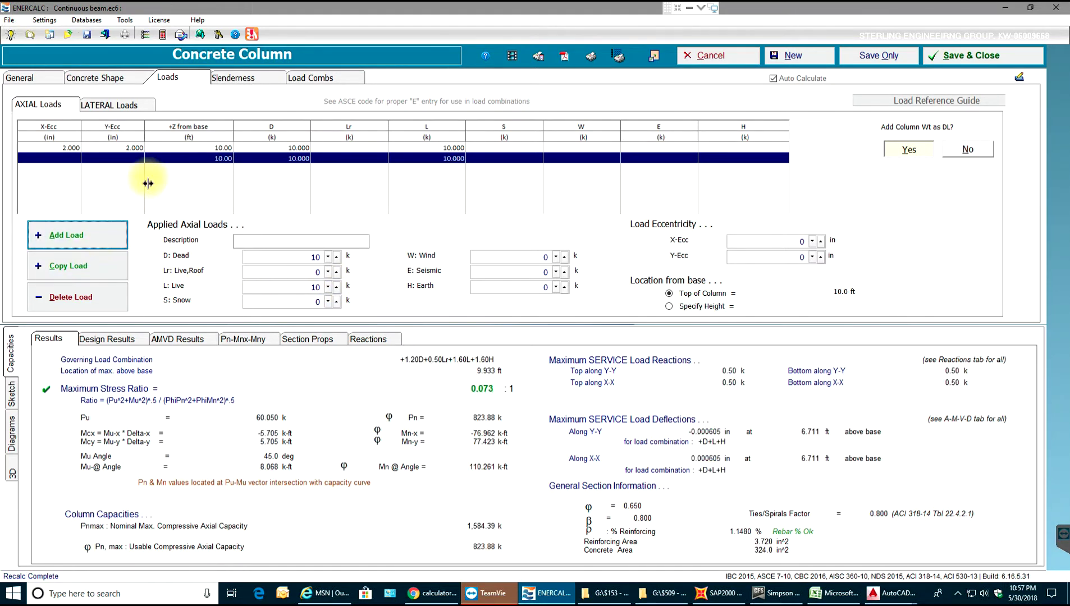
Apply a lateral X-X moment load of 50 k-ft dead and 50 k-ft live
click(111, 104)
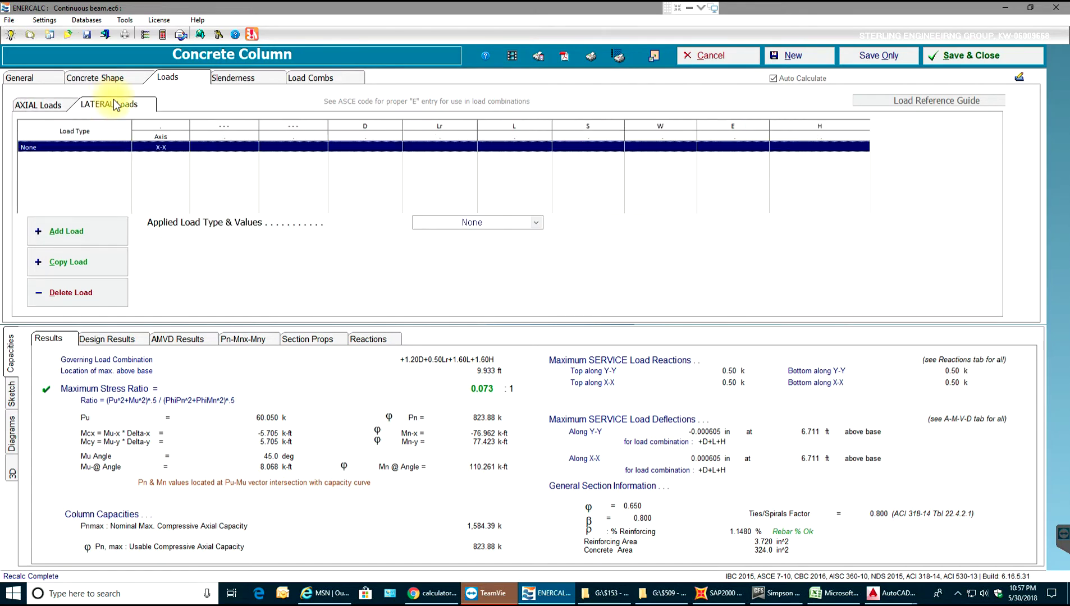
click(463, 222)
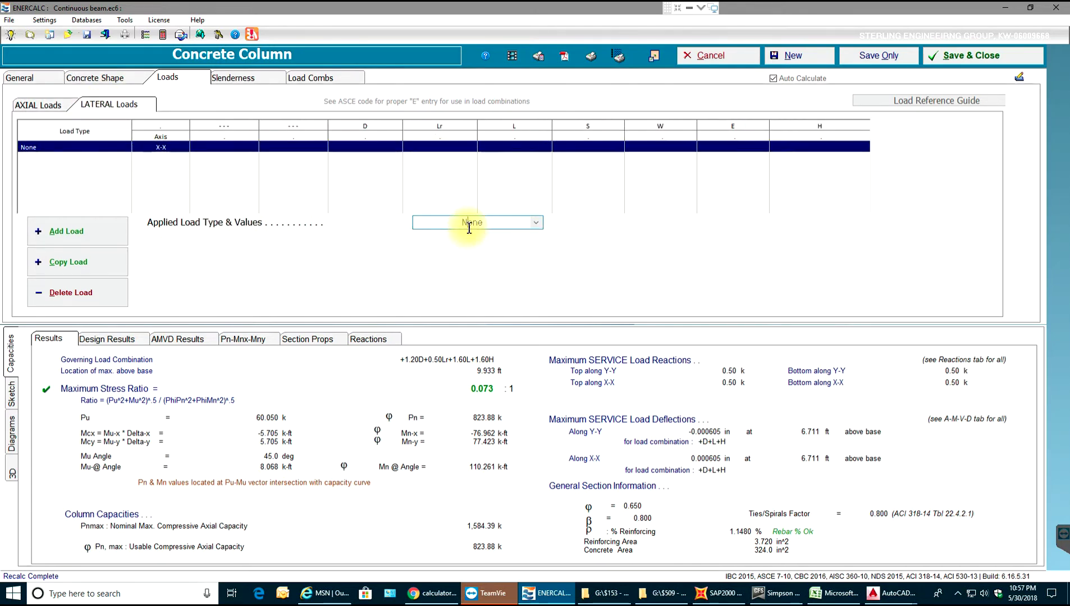
click(536, 220)
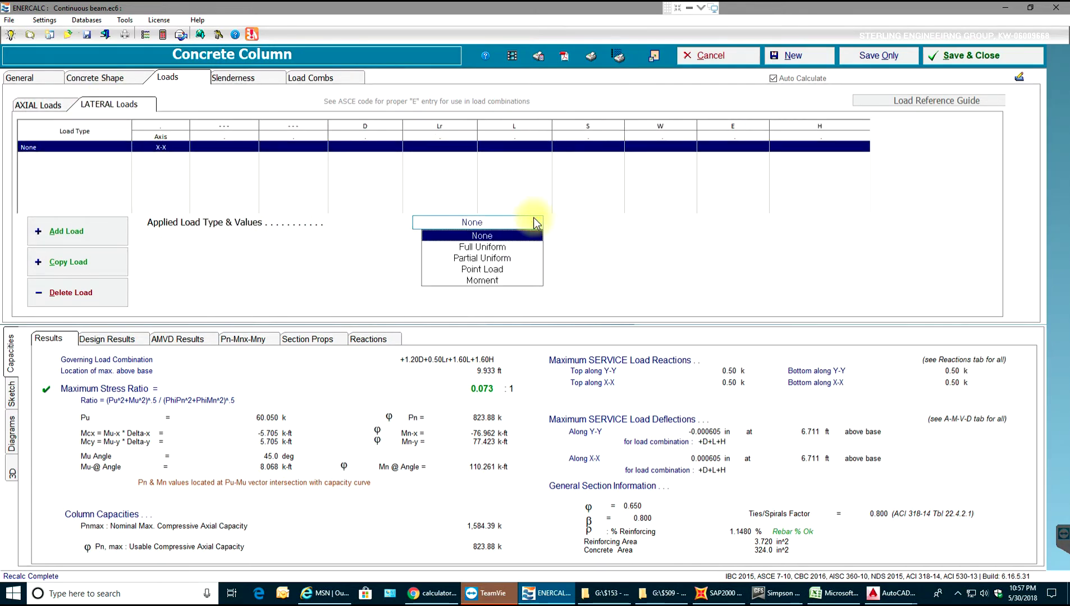
click(480, 286)
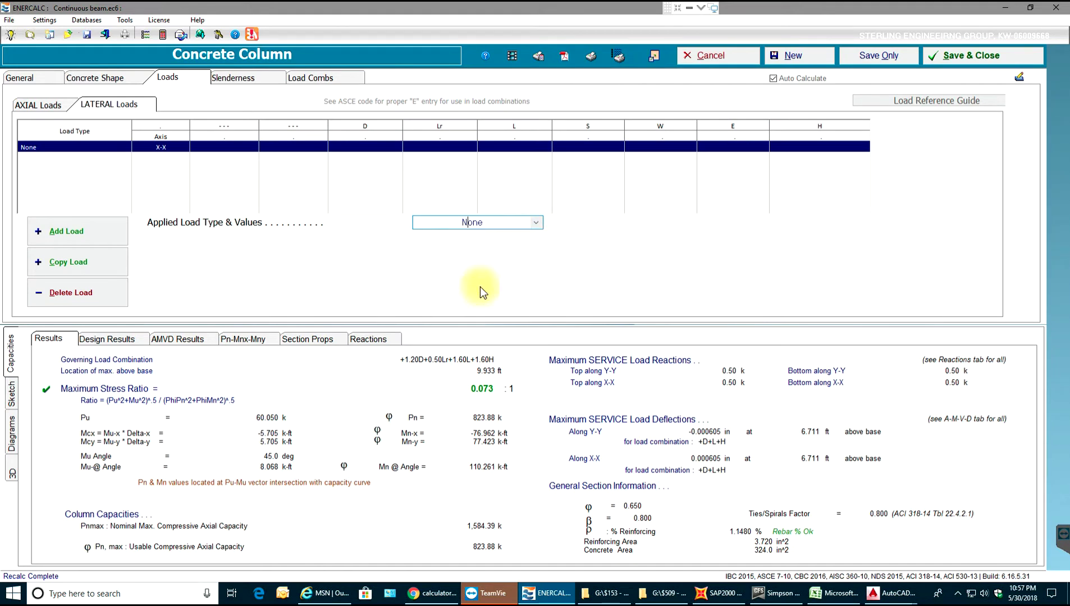
click(536, 223)
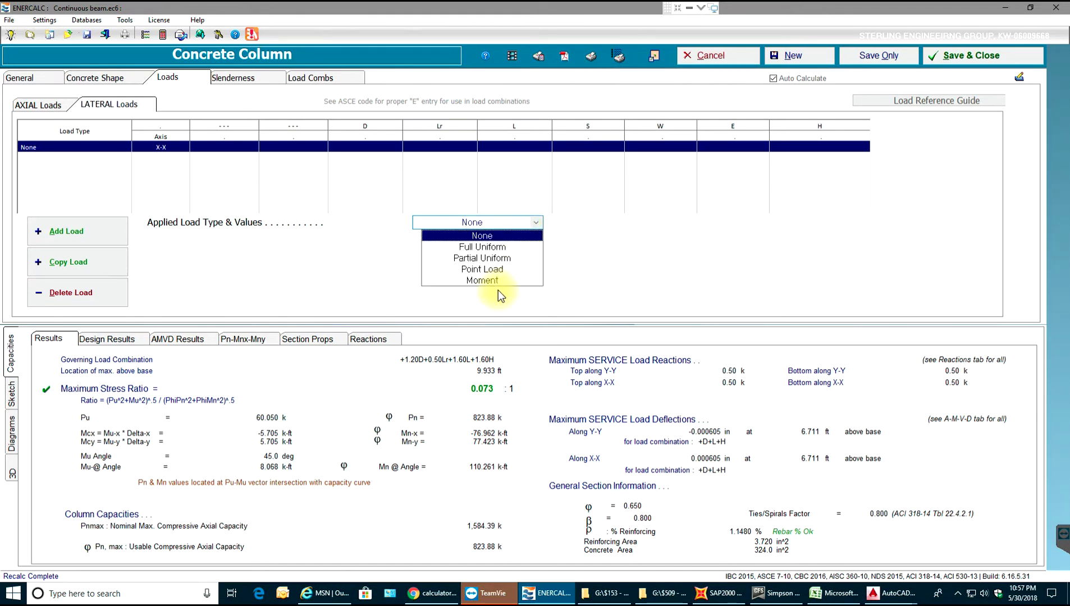
click(494, 282)
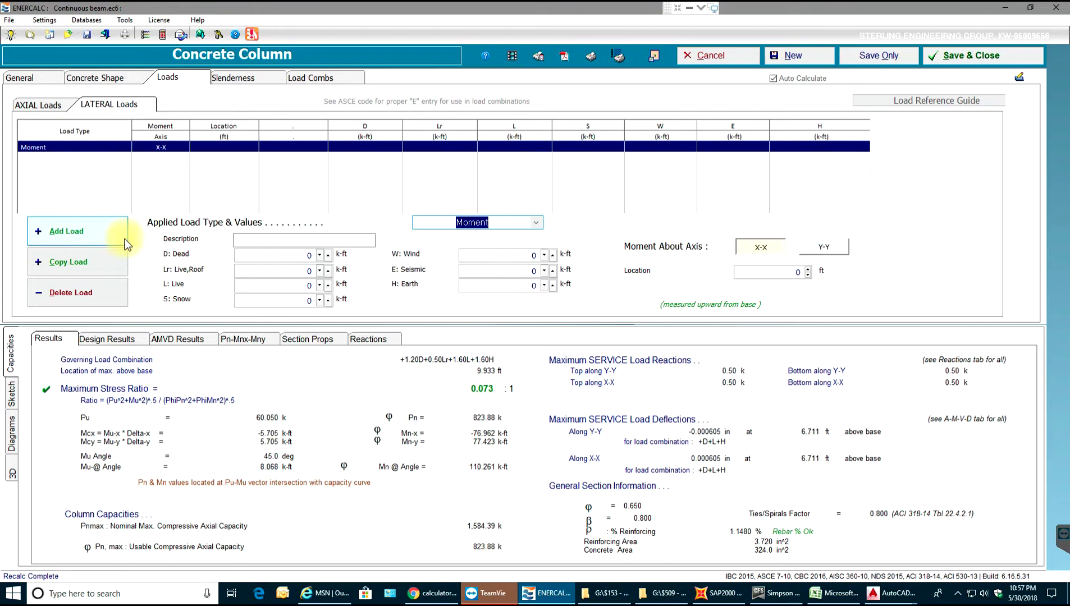
click(308, 256)
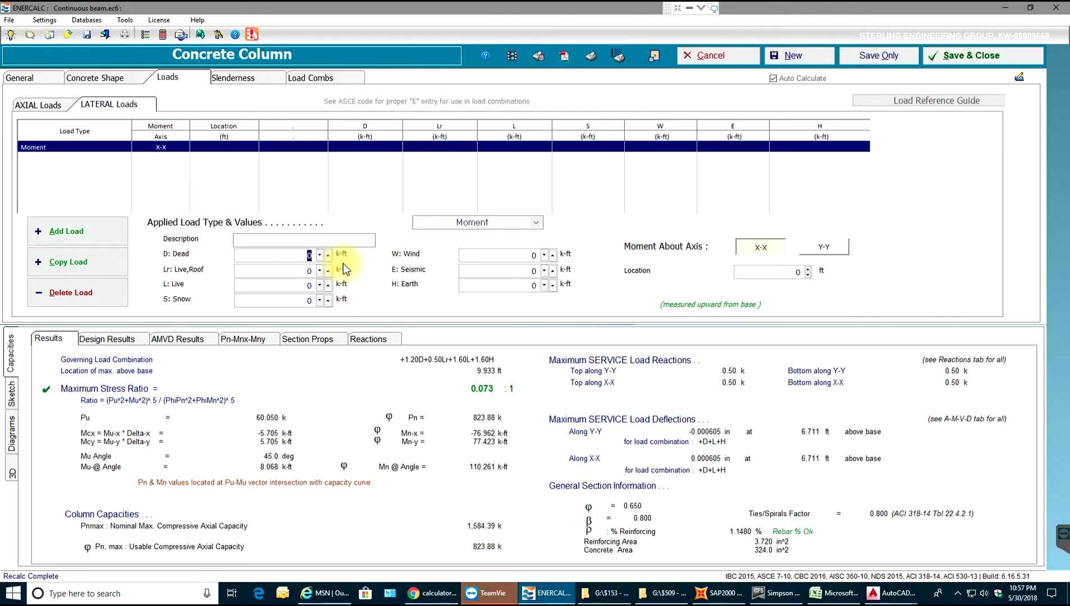
text(50)
click(308, 287)
click(780, 271)
Review the X-X axis slenderness settings, showing the column fully braced against buckling
click(48, 81)
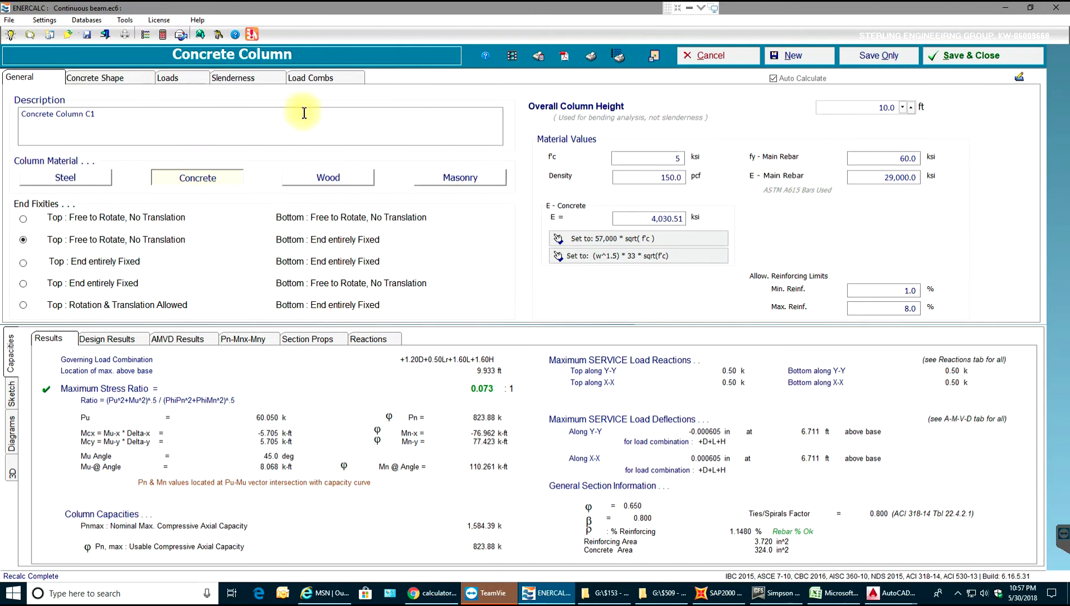
click(179, 81)
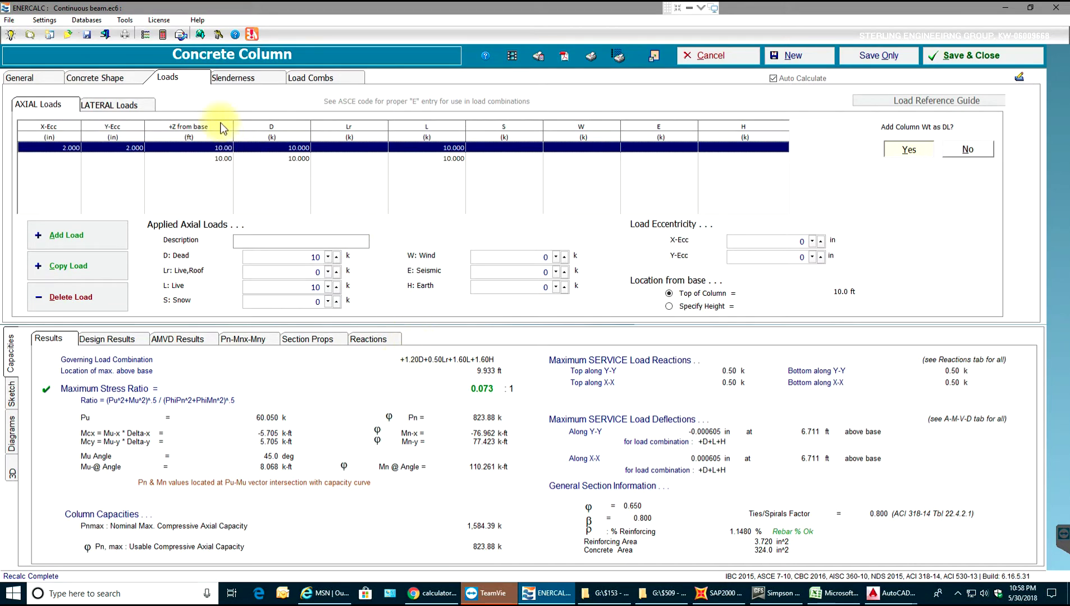
click(239, 76)
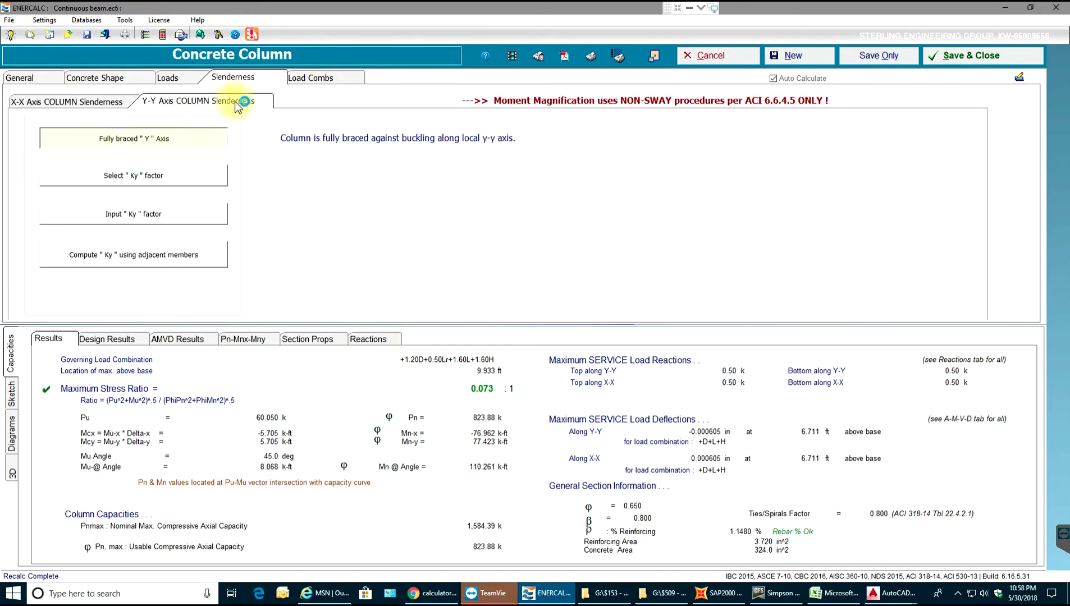
click(91, 93)
click(91, 104)
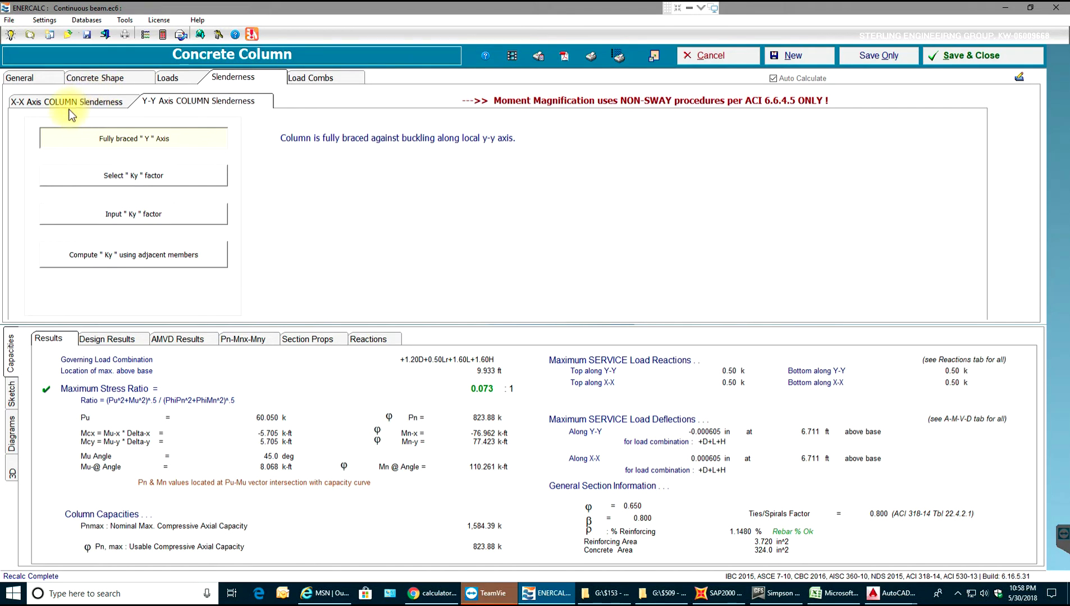
click(86, 99)
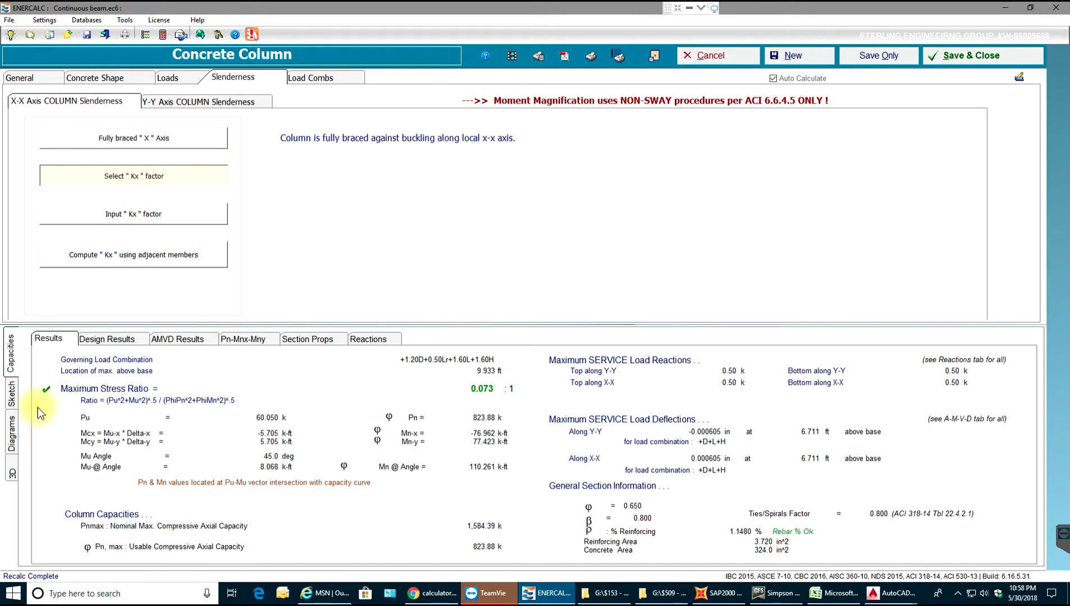
Set X-X slenderness to an input K of 1.0 using the overall column height
click(12, 394)
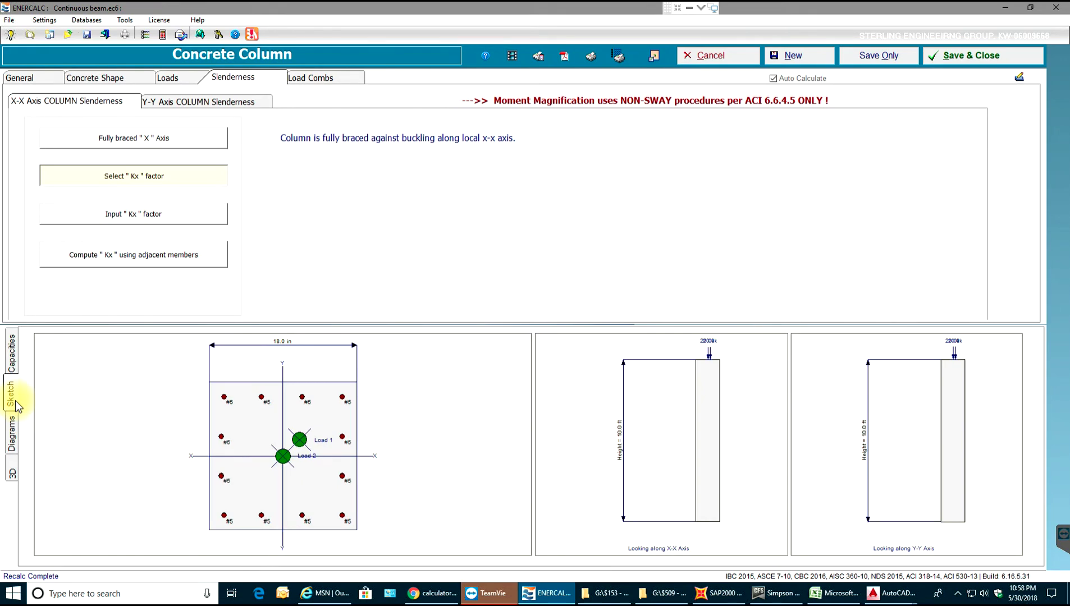
click(172, 211)
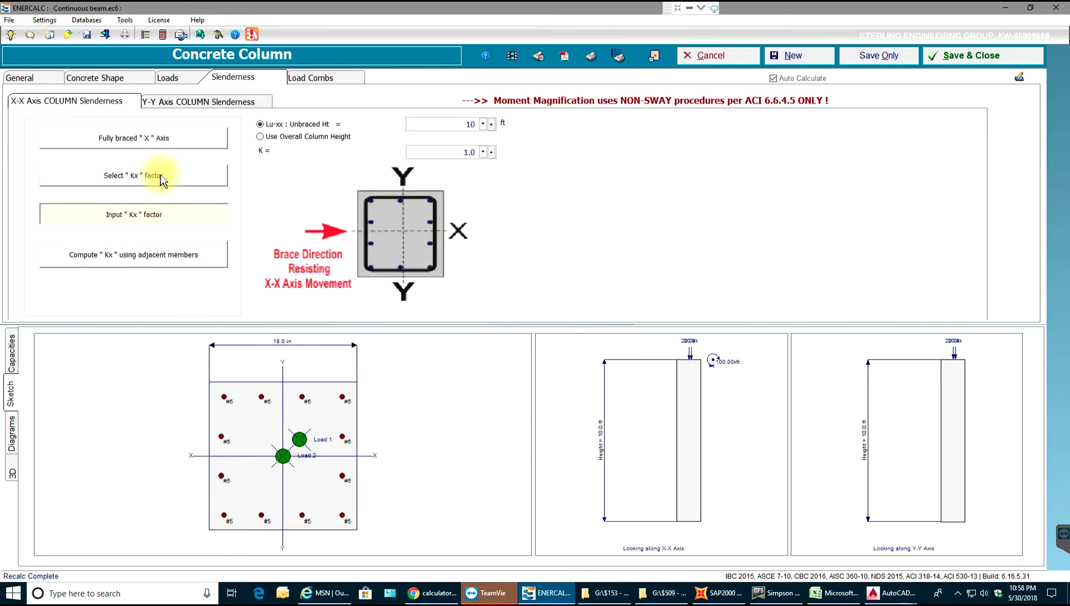
click(284, 132)
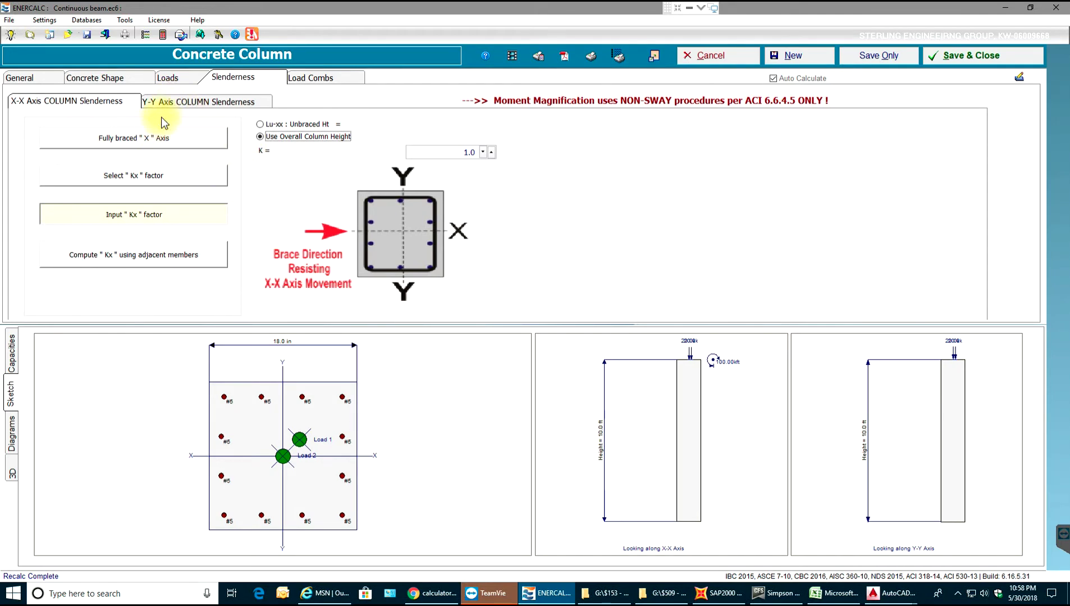
click(178, 103)
click(118, 77)
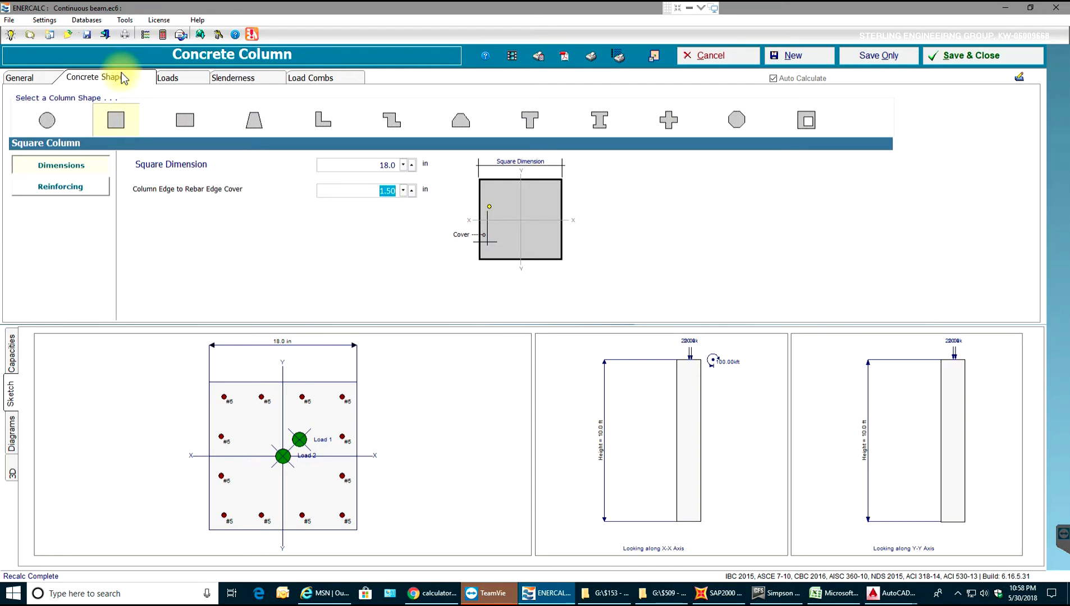
Review the General settings, the 0.840 stress-ratio capacity results, and the axial loads table
click(44, 78)
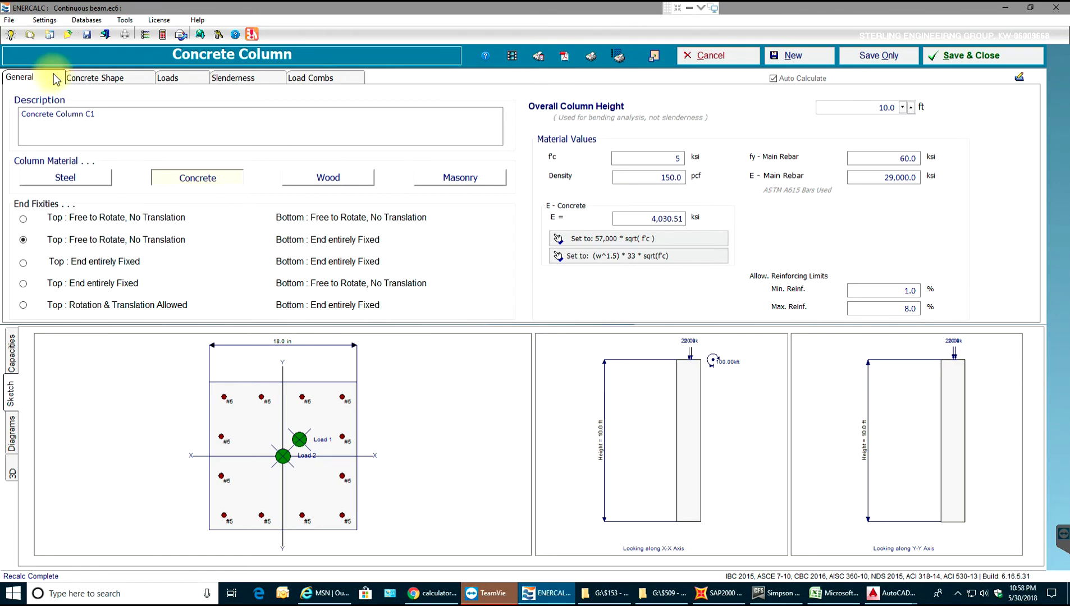
click(13, 355)
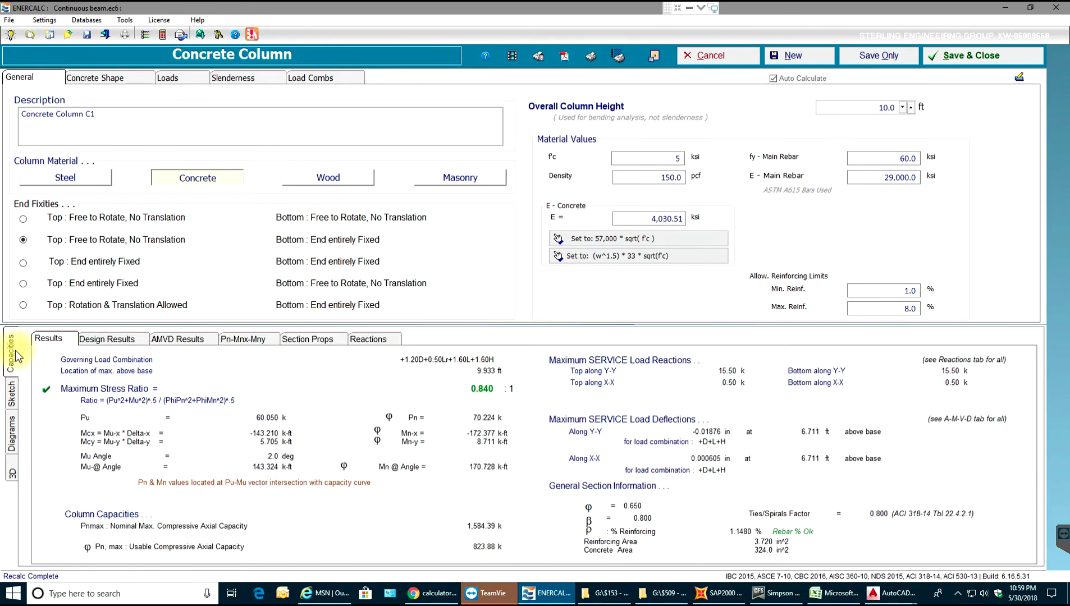
click(167, 79)
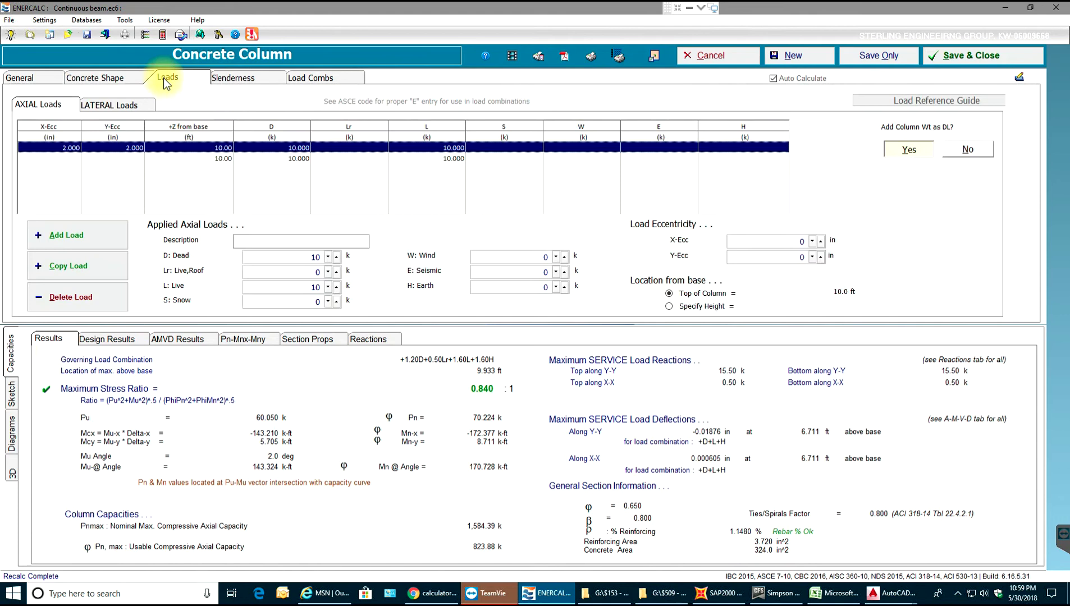
Set Y-Y slenderness to use the overall column height with a 0.80 Fix-Pin K factor
click(247, 80)
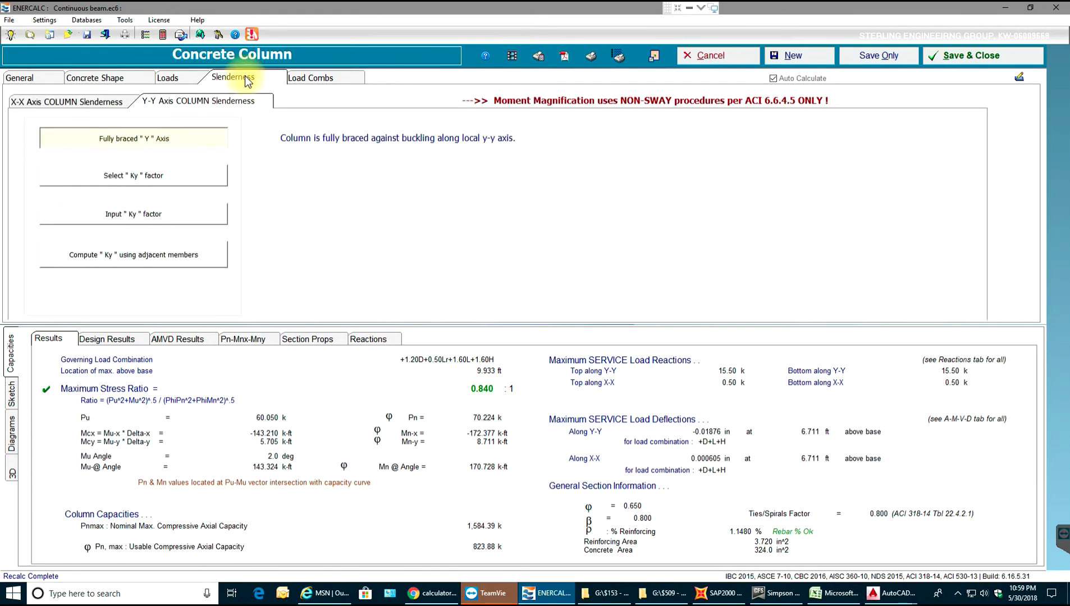
click(148, 139)
click(122, 175)
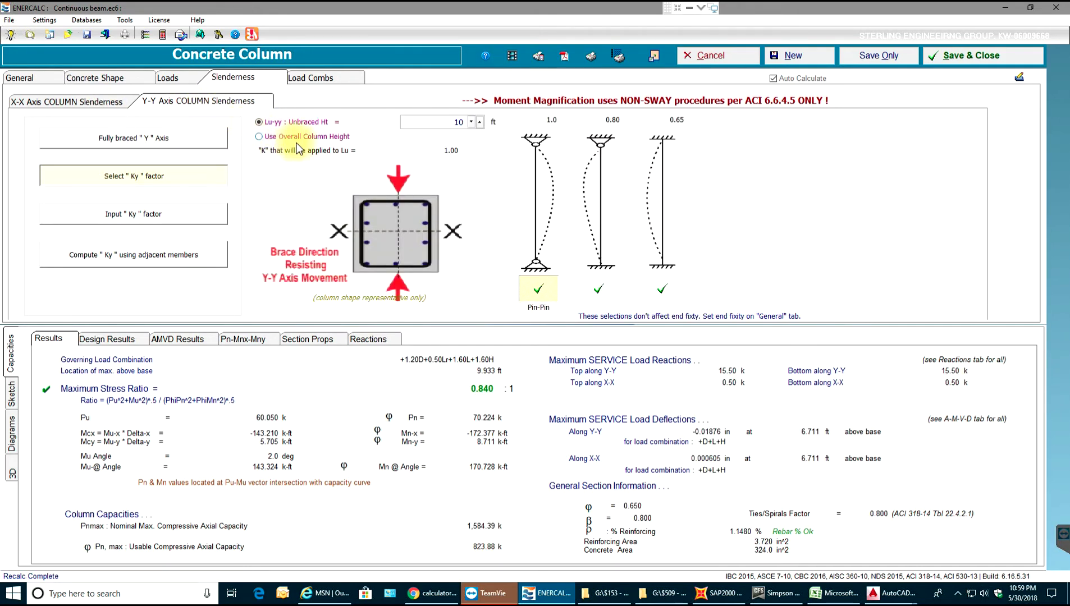
click(277, 138)
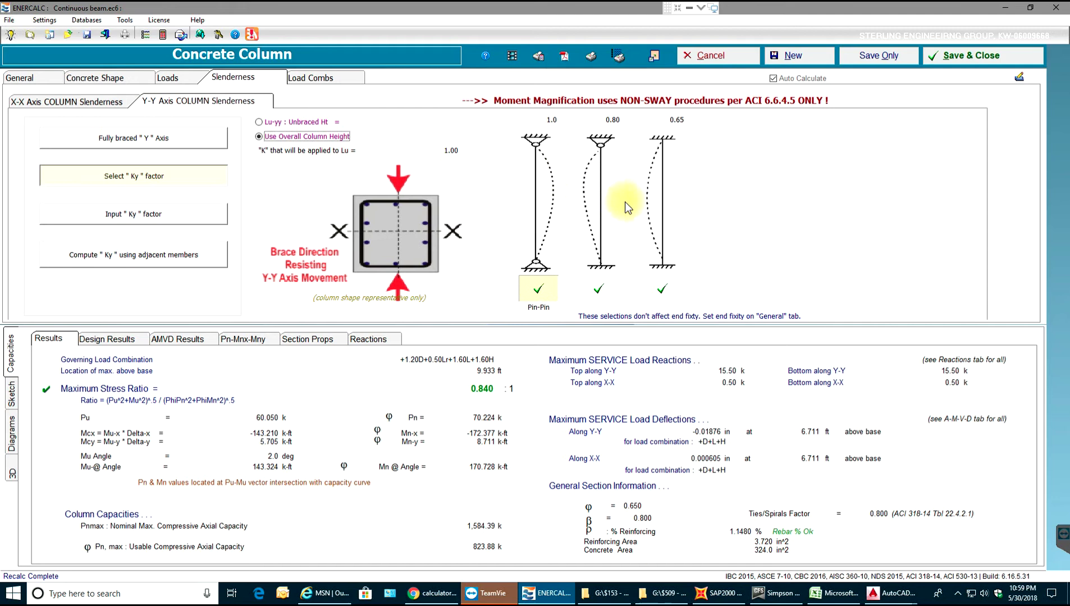
click(605, 293)
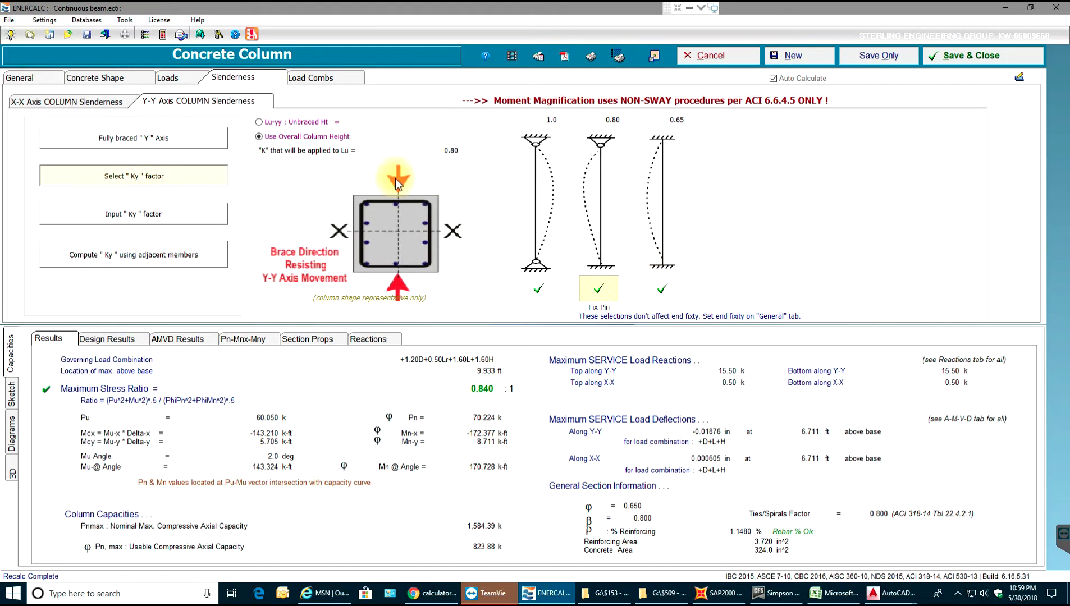
Give X-X slenderness the same 0.80 Fix-Pin K factor from the standard cases
click(87, 107)
click(172, 176)
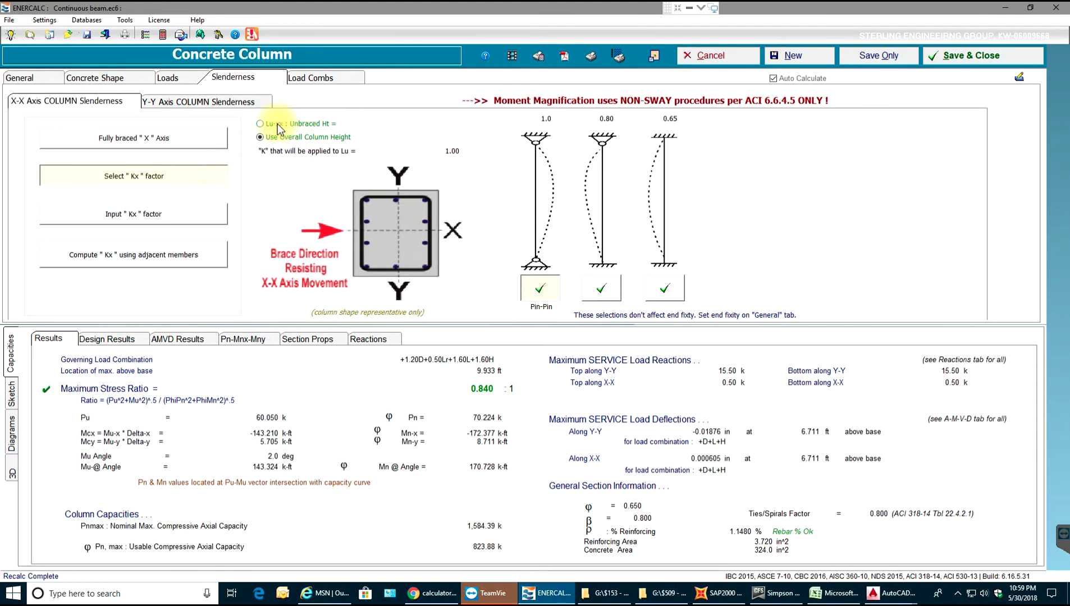
click(609, 299)
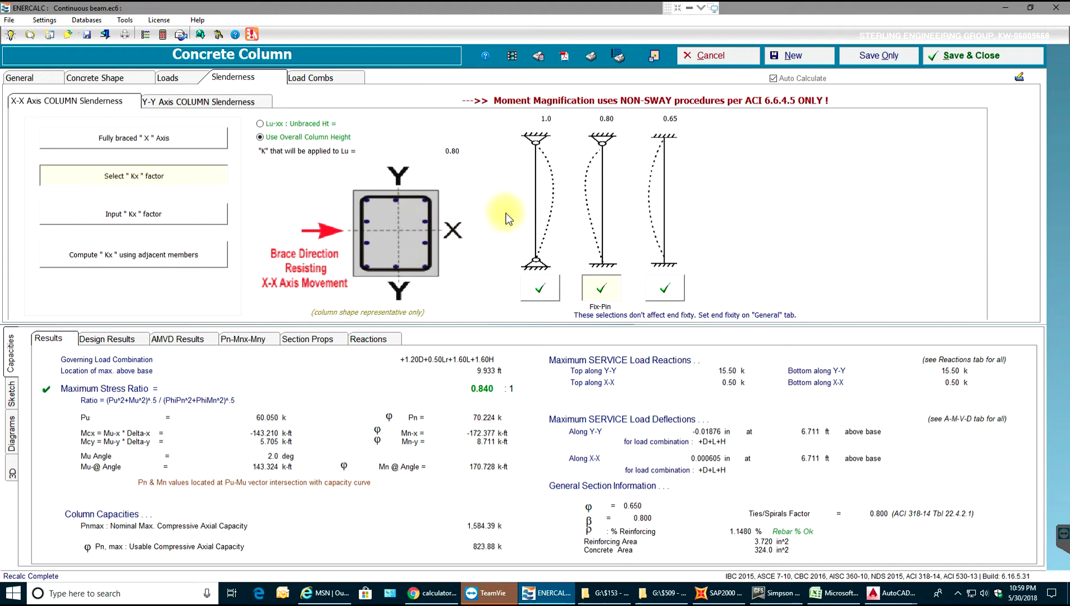
Reduce top/bottom and left/right middle bar counts to 1, leaving eight #5 bars
click(125, 81)
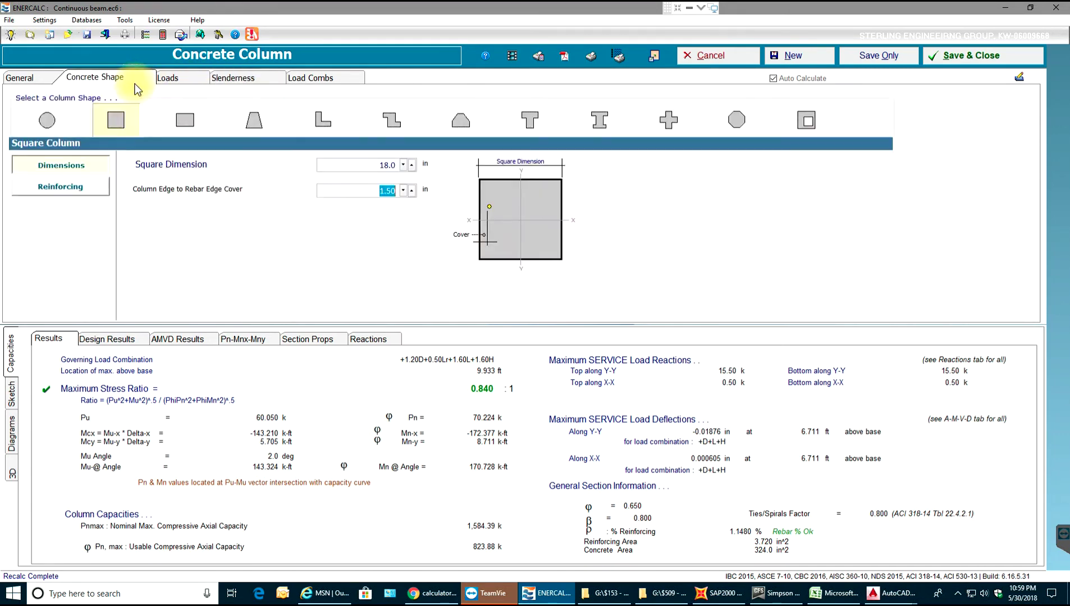
click(61, 186)
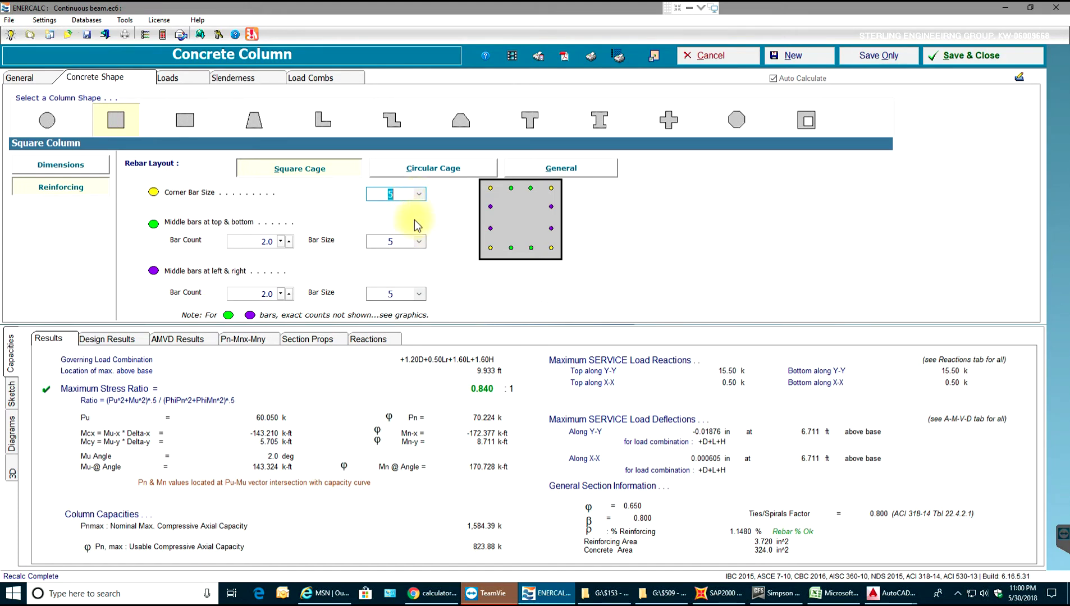
click(265, 237)
double_click(250, 241)
text(1)
click(260, 294)
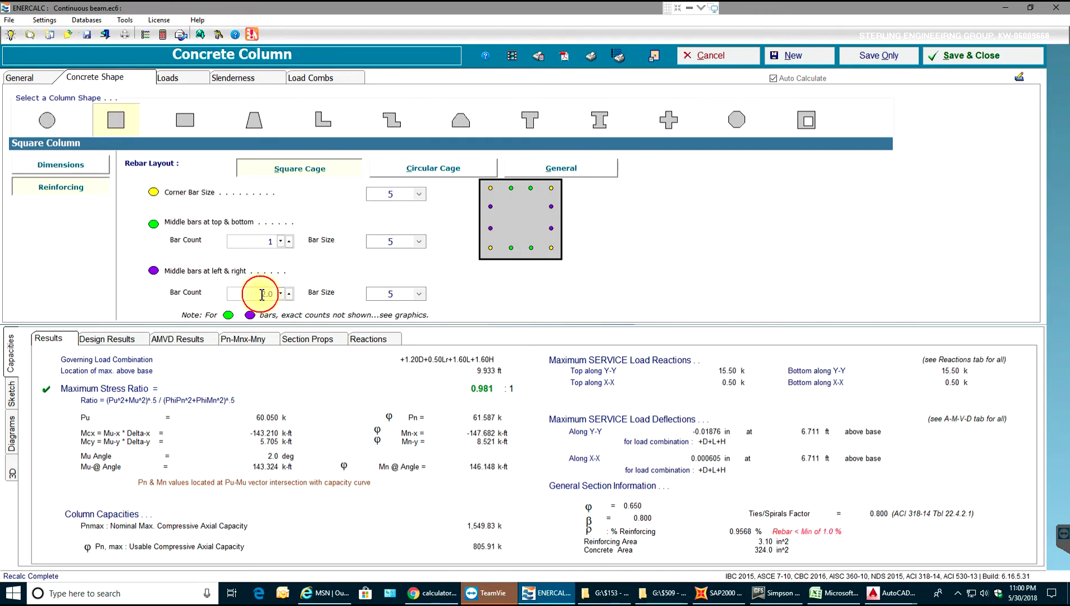
text(1)
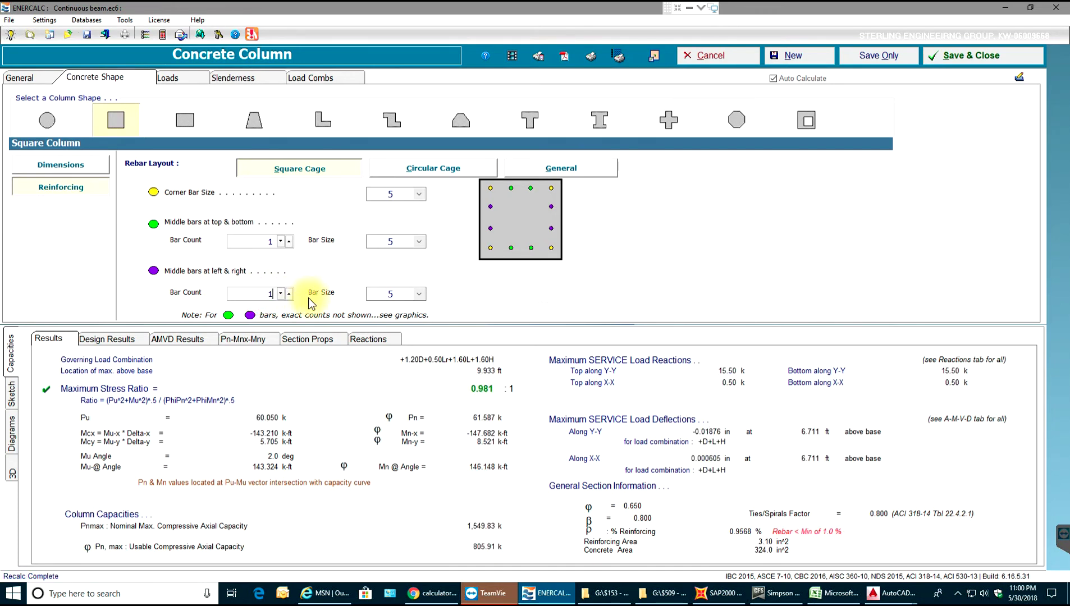
click(377, 239)
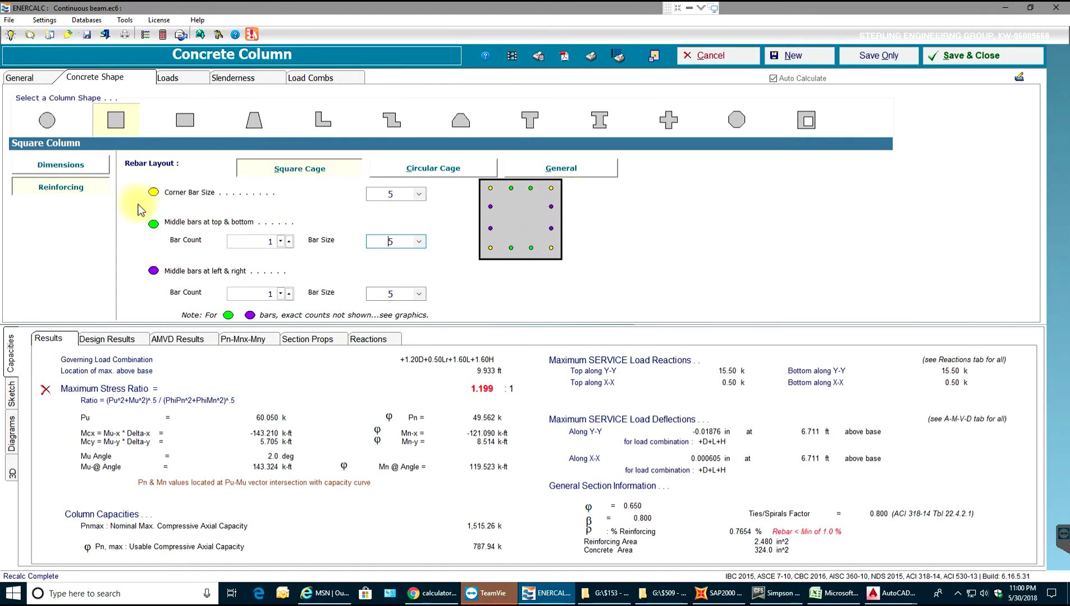
click(34, 165)
click(72, 188)
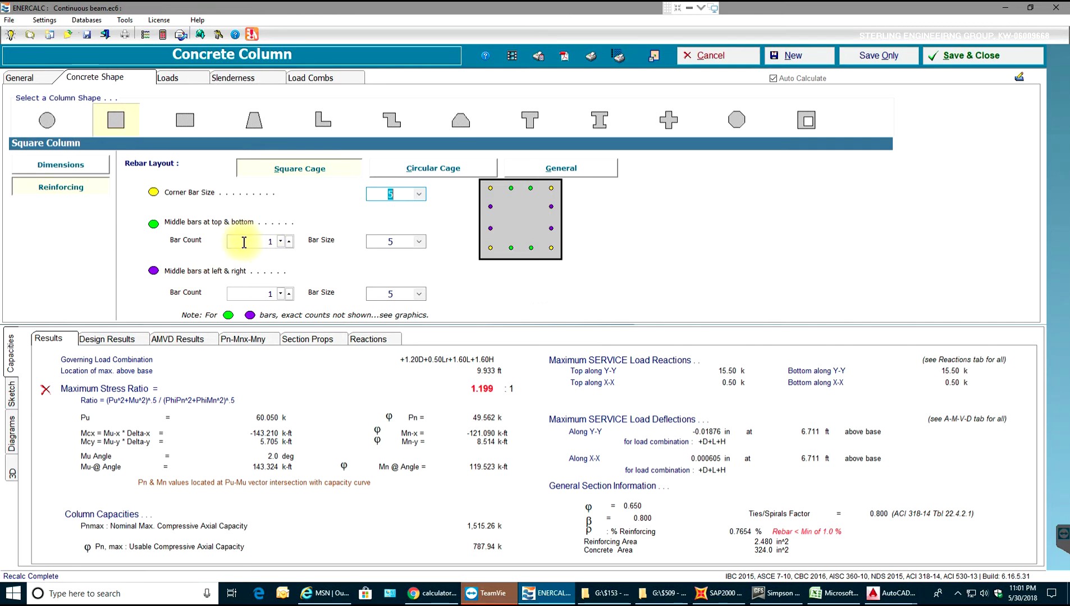
Make corner and both middle bar sizes #6, bringing the stress ratio to 0.869
double_click(270, 241)
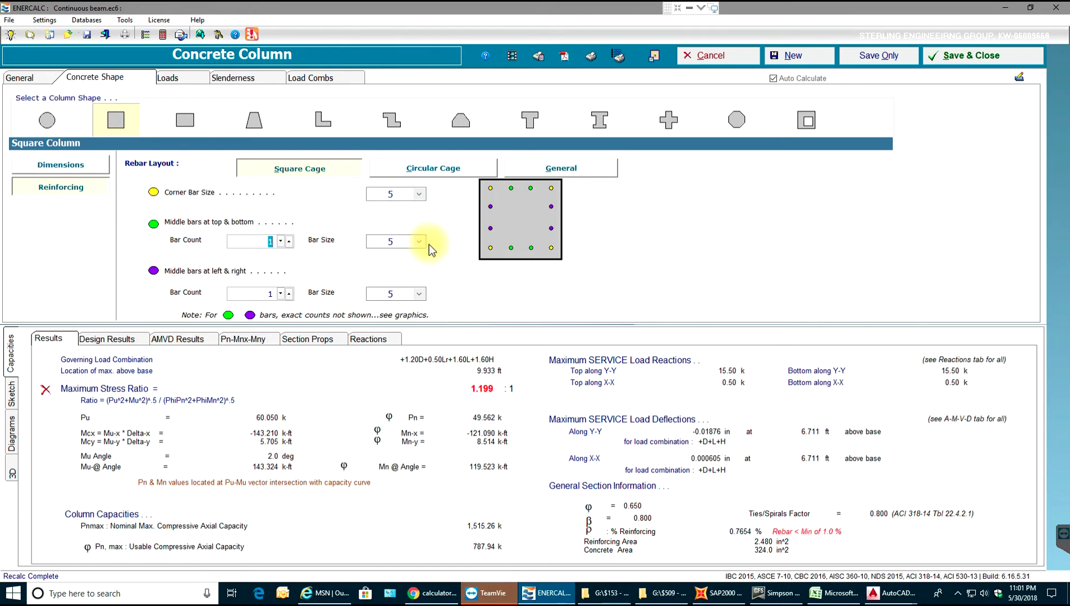
click(418, 194)
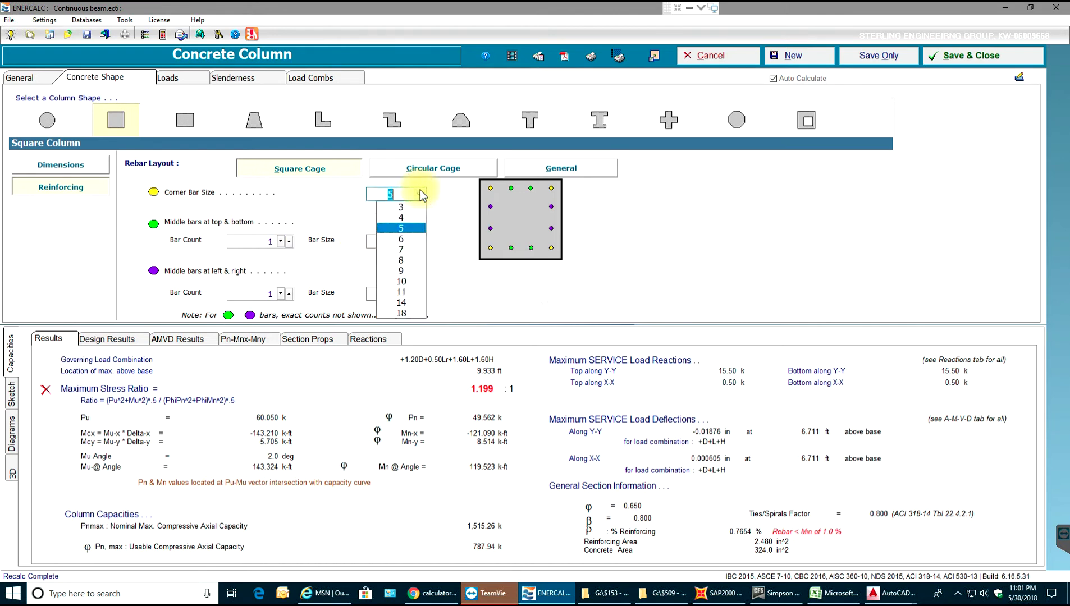
click(405, 233)
key(Down)
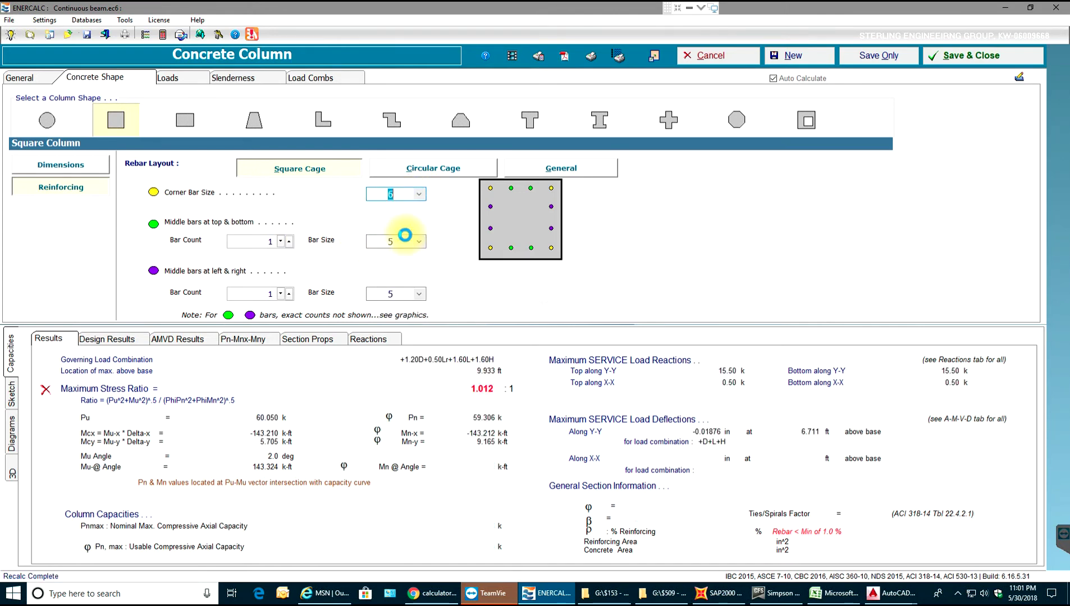
click(419, 241)
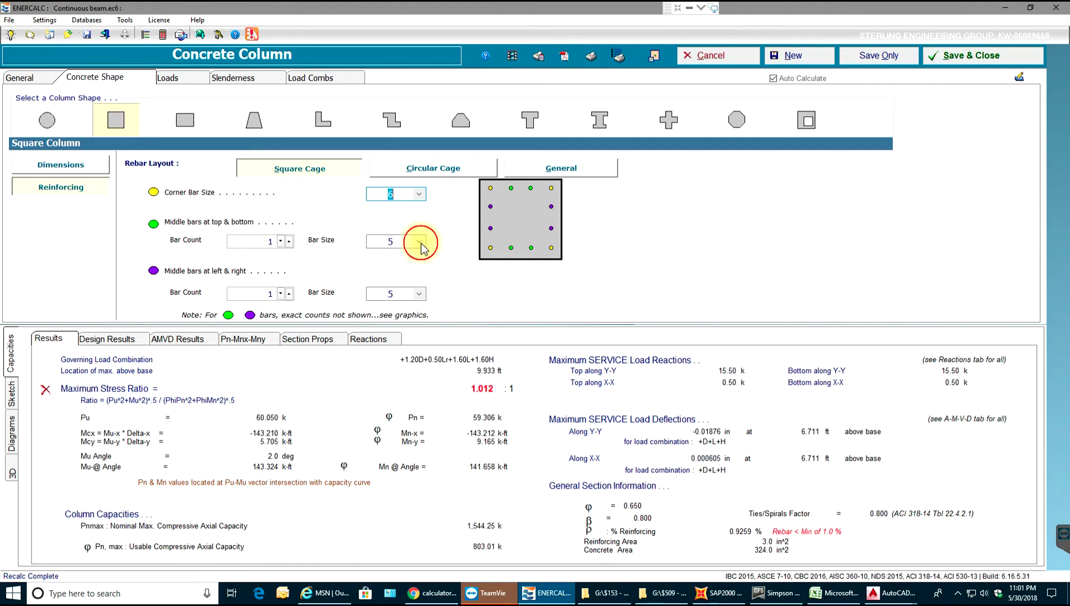
click(405, 287)
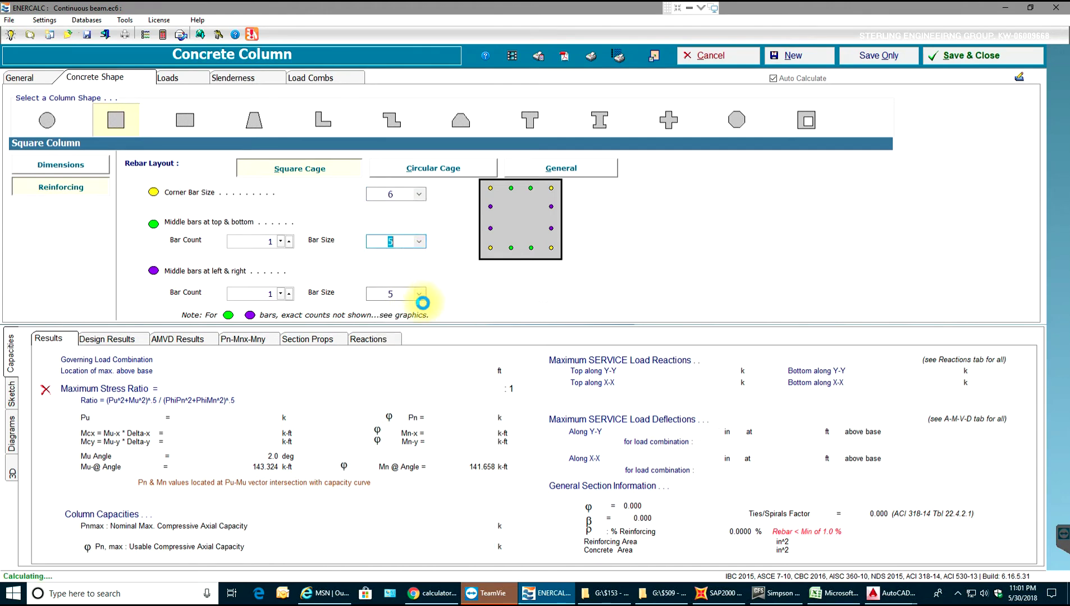
click(422, 296)
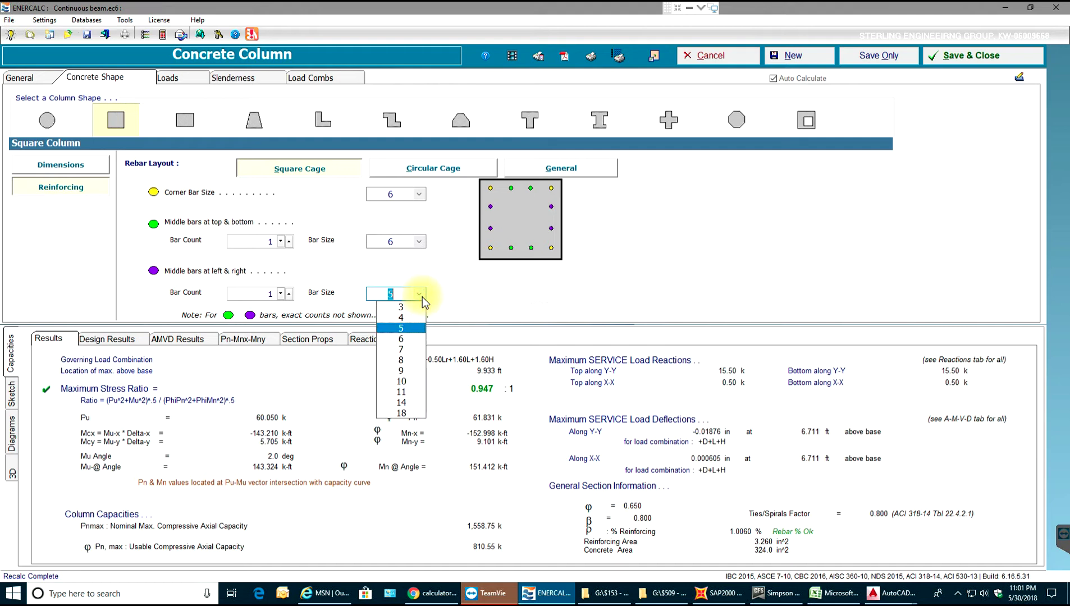
click(401, 339)
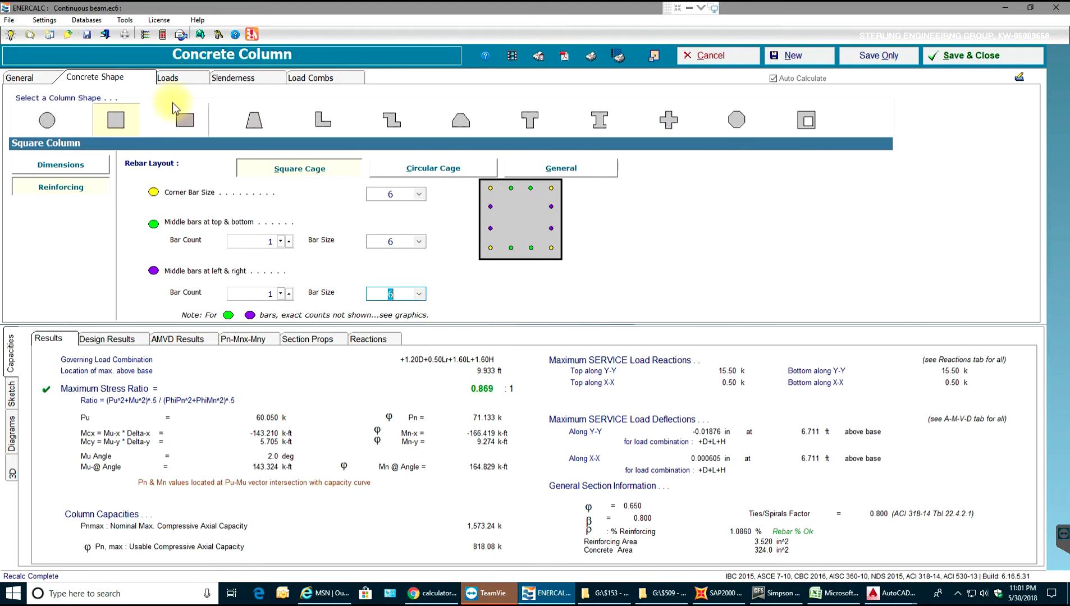
click(33, 76)
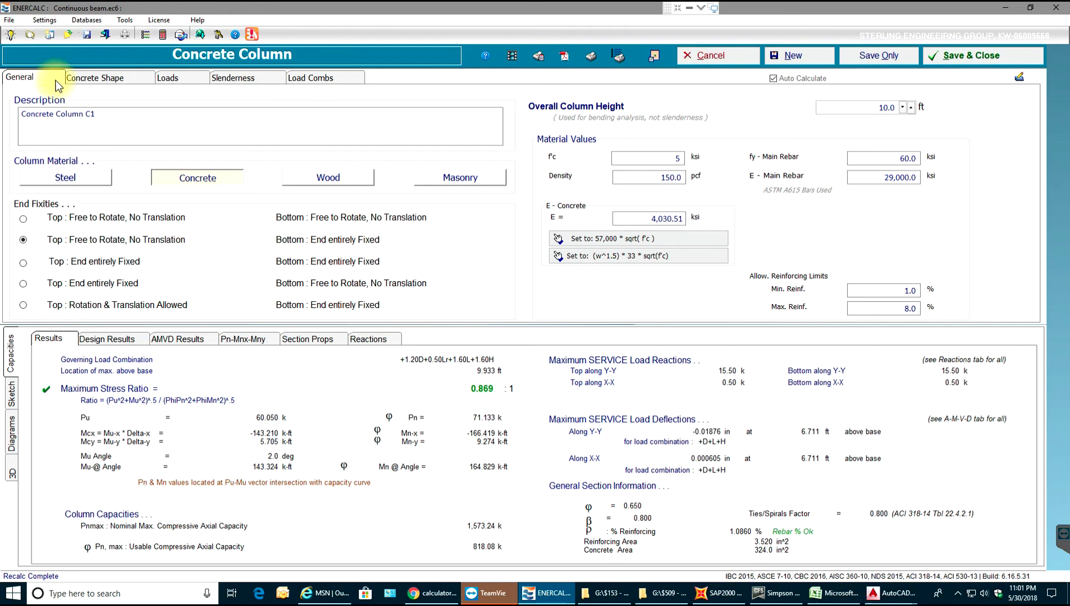
Check the axial loads and switch the column to a rectangular section
click(104, 78)
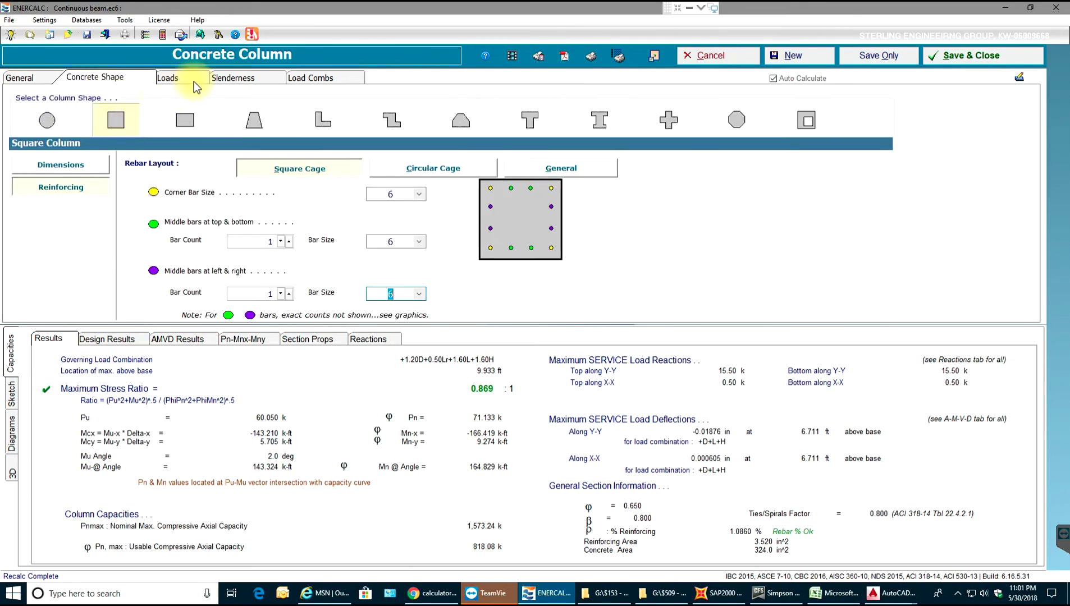
click(178, 78)
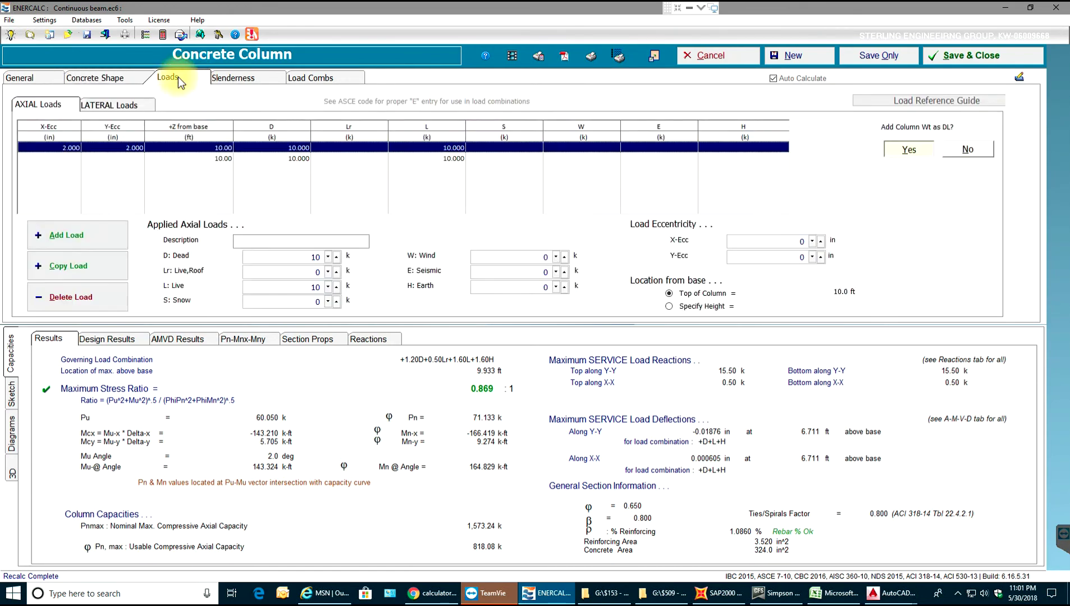
click(112, 81)
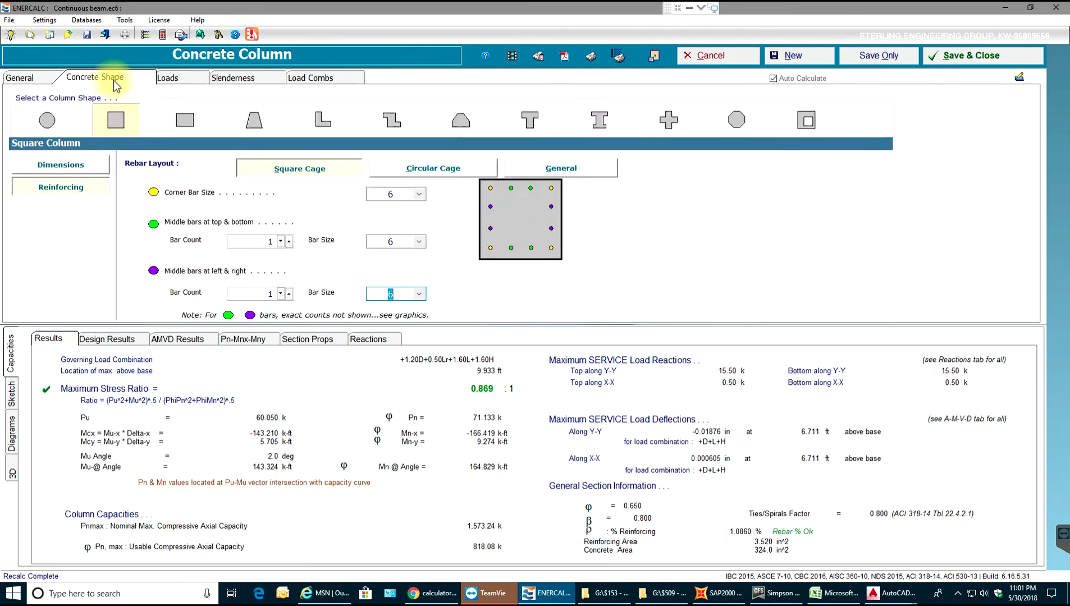
click(192, 128)
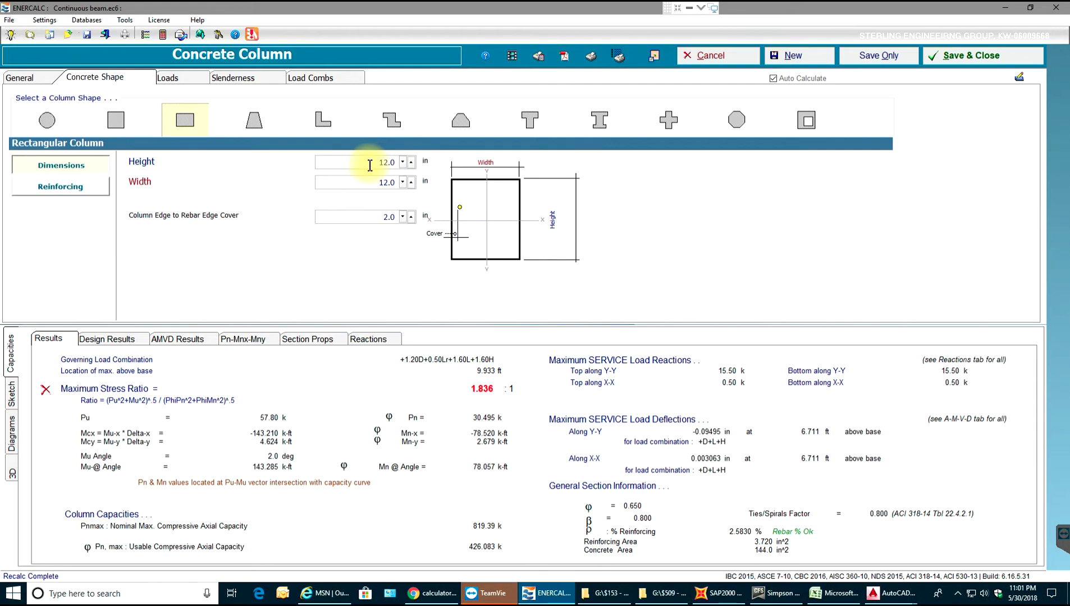
Set the rectangle height to 24 in and cover to 1.5 in, keeping width 12
drag(370, 165, 414, 149)
text(24)
click(376, 187)
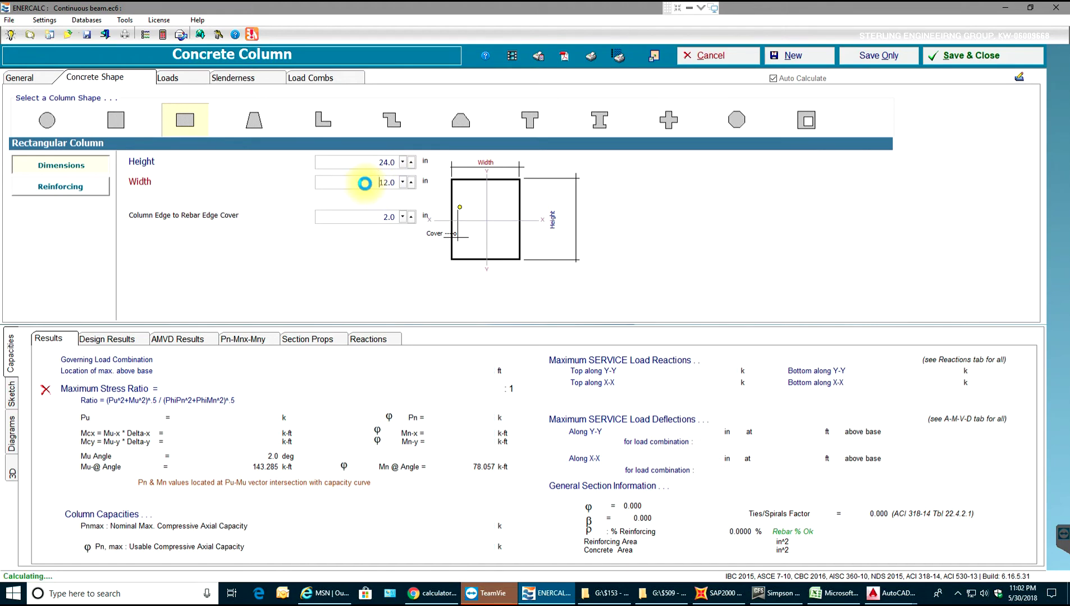
click(378, 220)
double_click(390, 218)
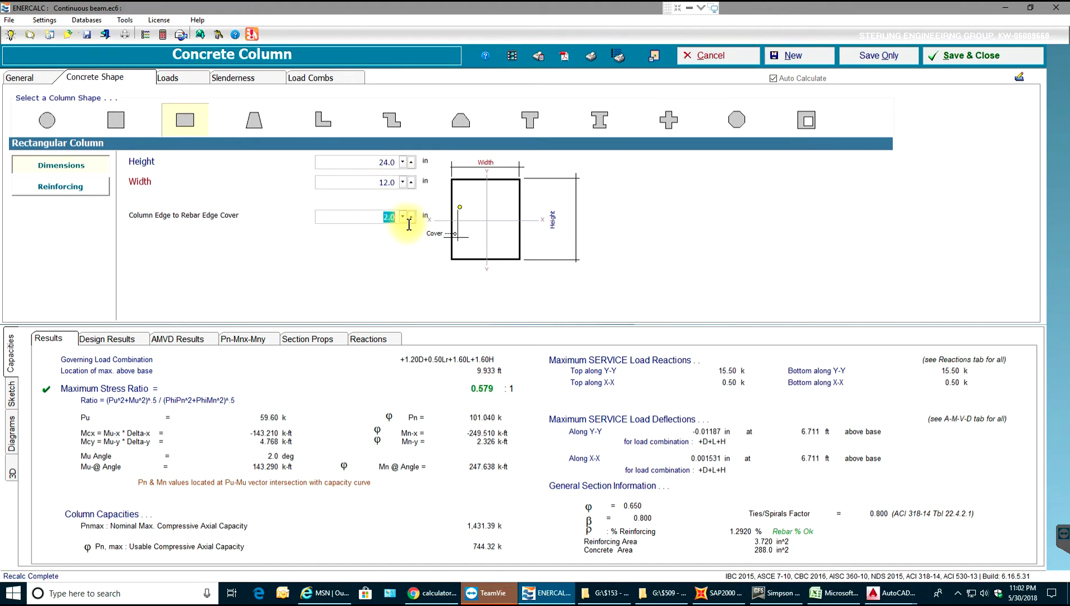
text(1.5)
click(370, 183)
click(169, 78)
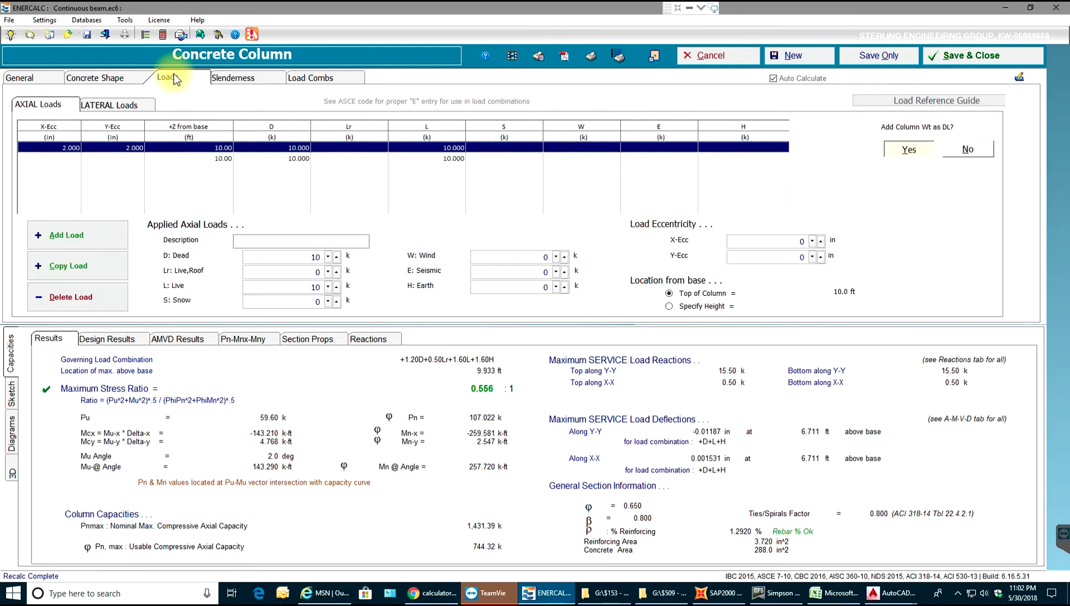
click(108, 77)
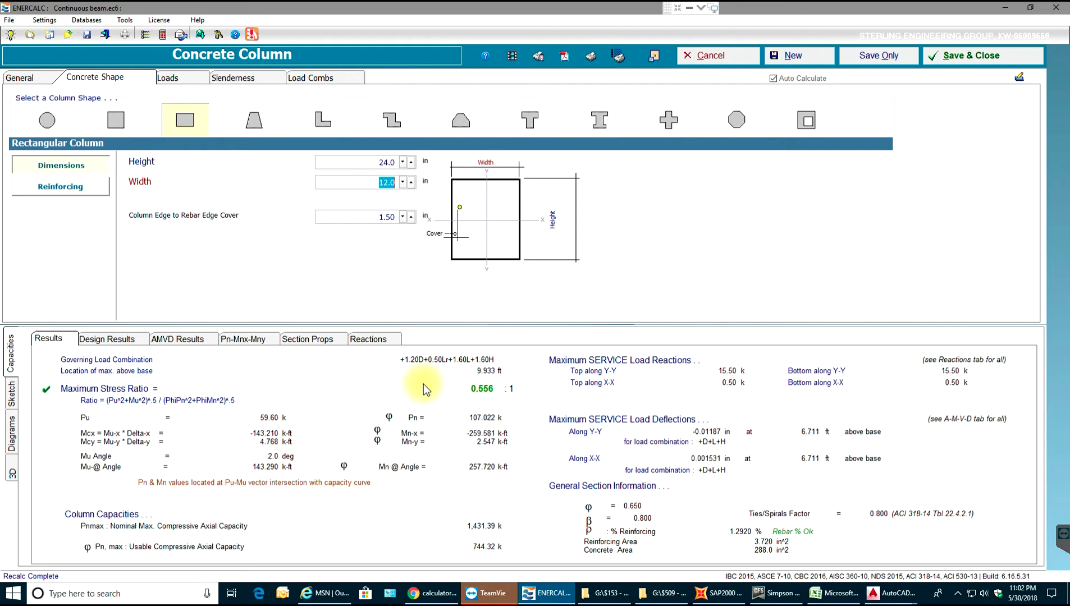
click(72, 187)
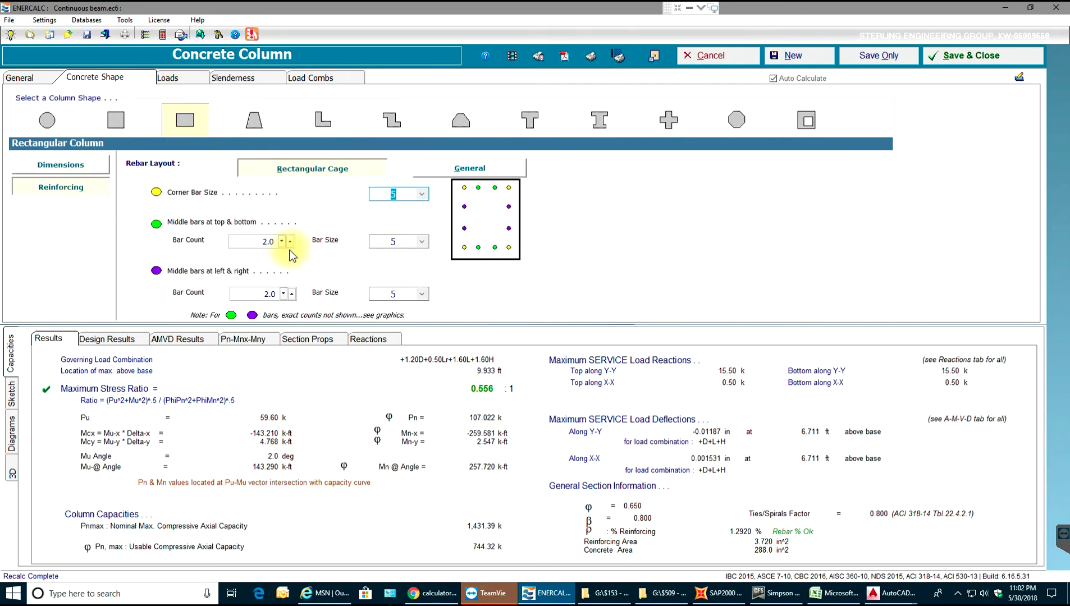
click(282, 241)
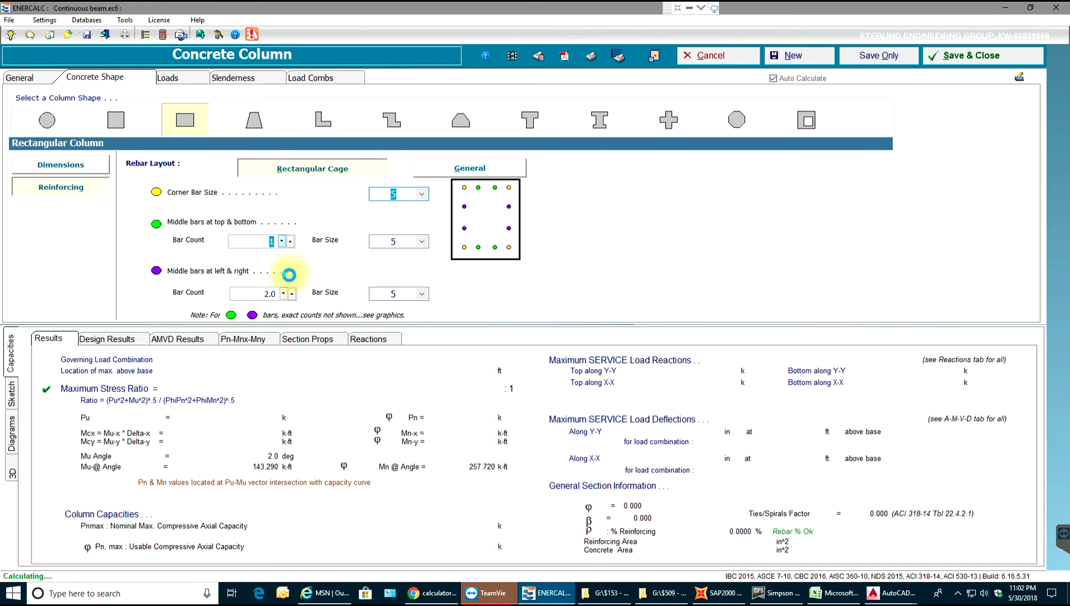
click(283, 293)
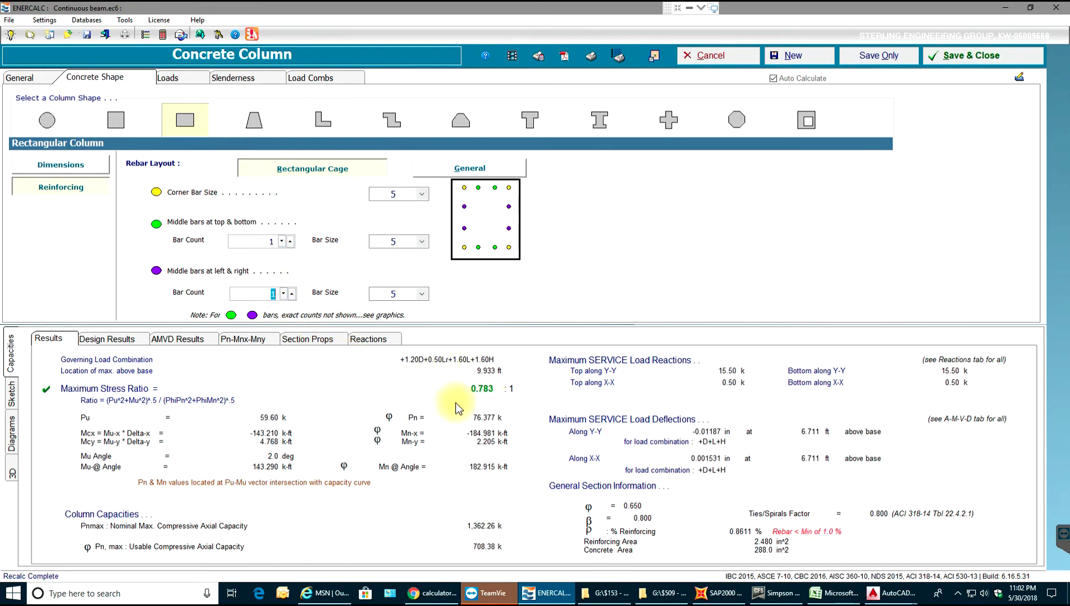
click(281, 240)
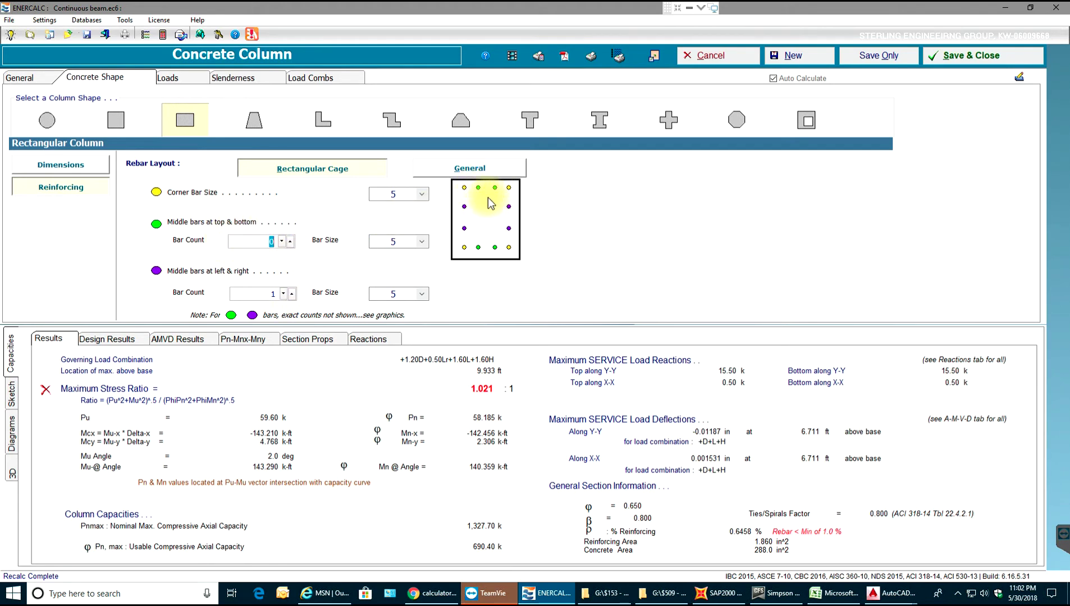
click(290, 241)
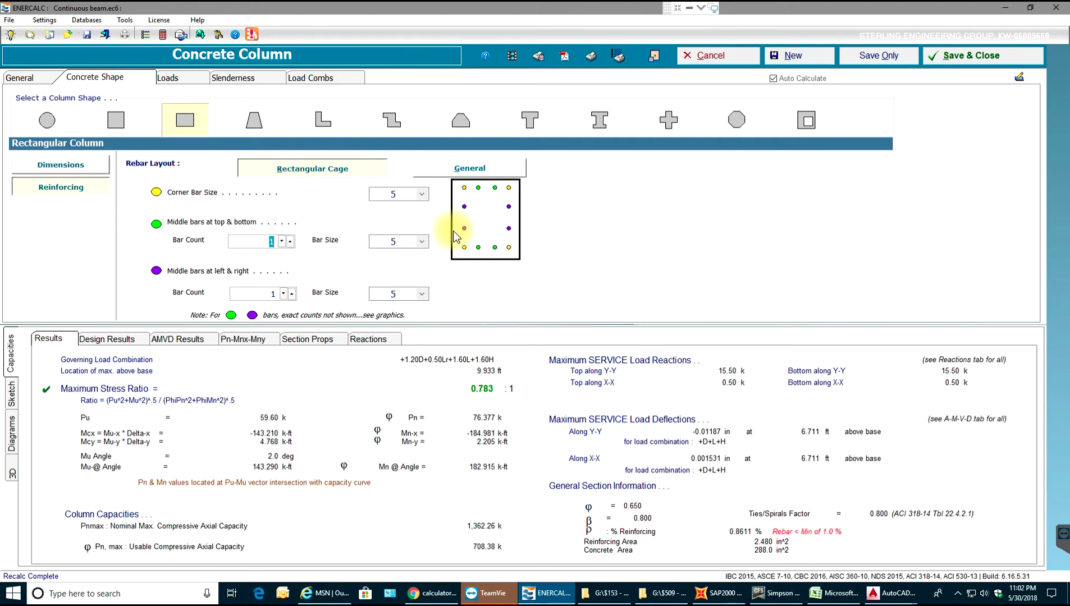
click(291, 241)
click(297, 293)
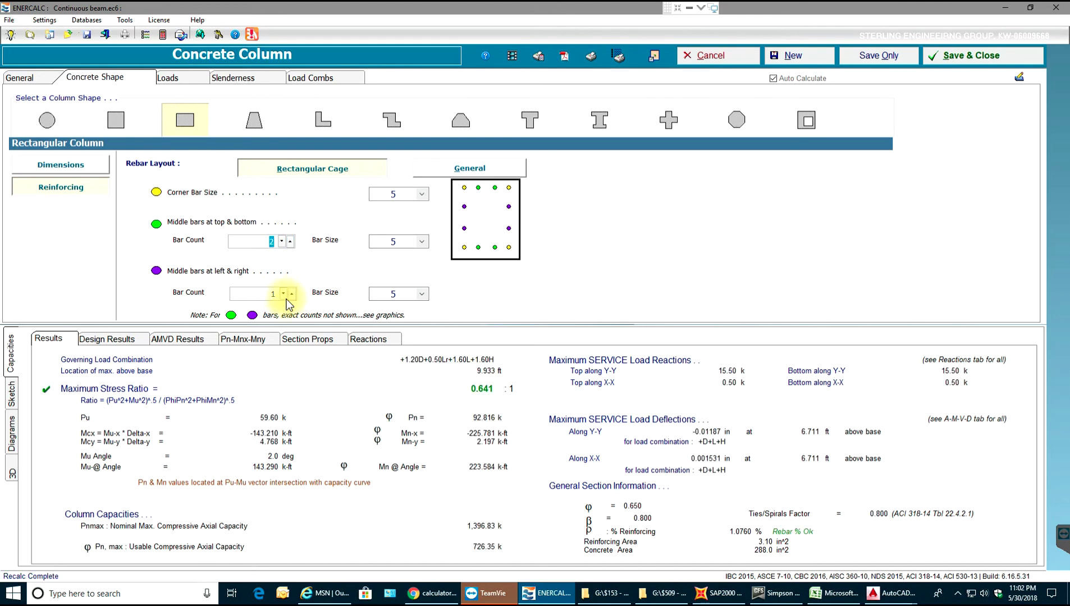
click(292, 294)
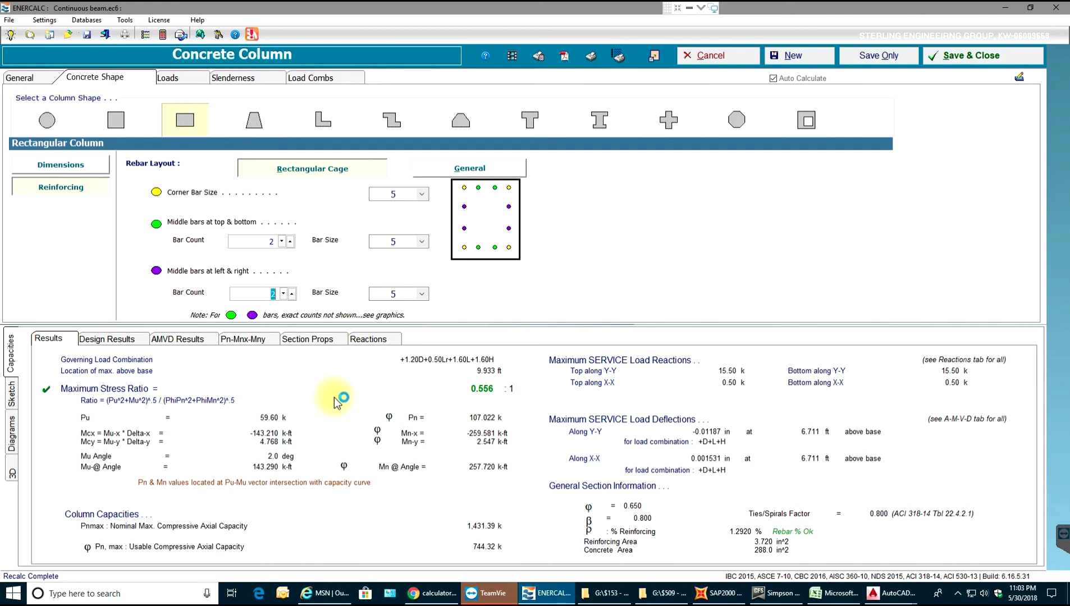
Review the design summary for the governing +1.20D+0.50Lr+1.60L+1.60H combination
click(122, 347)
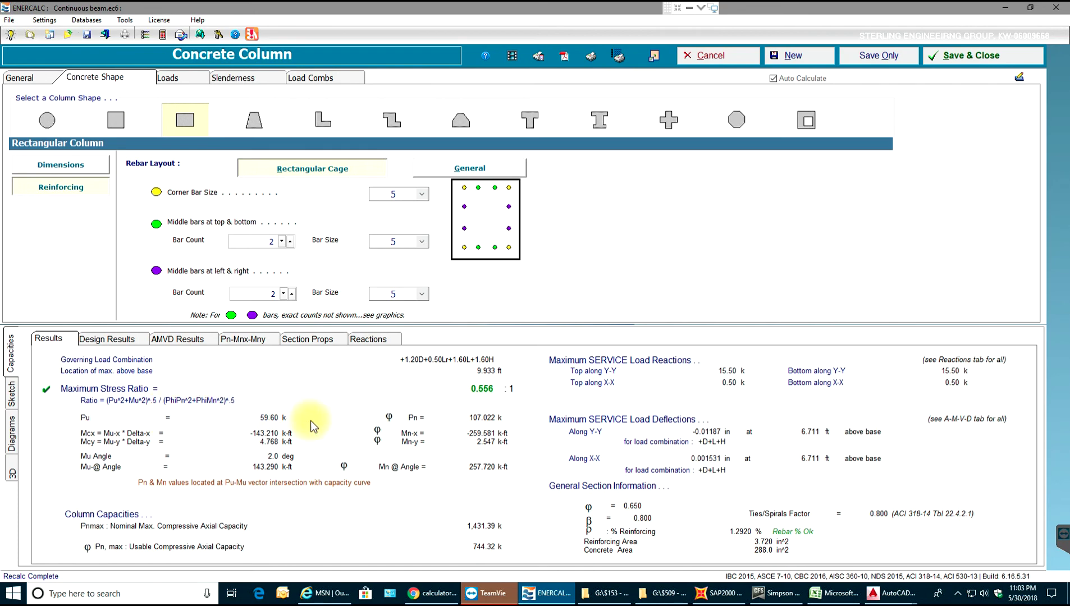
click(193, 341)
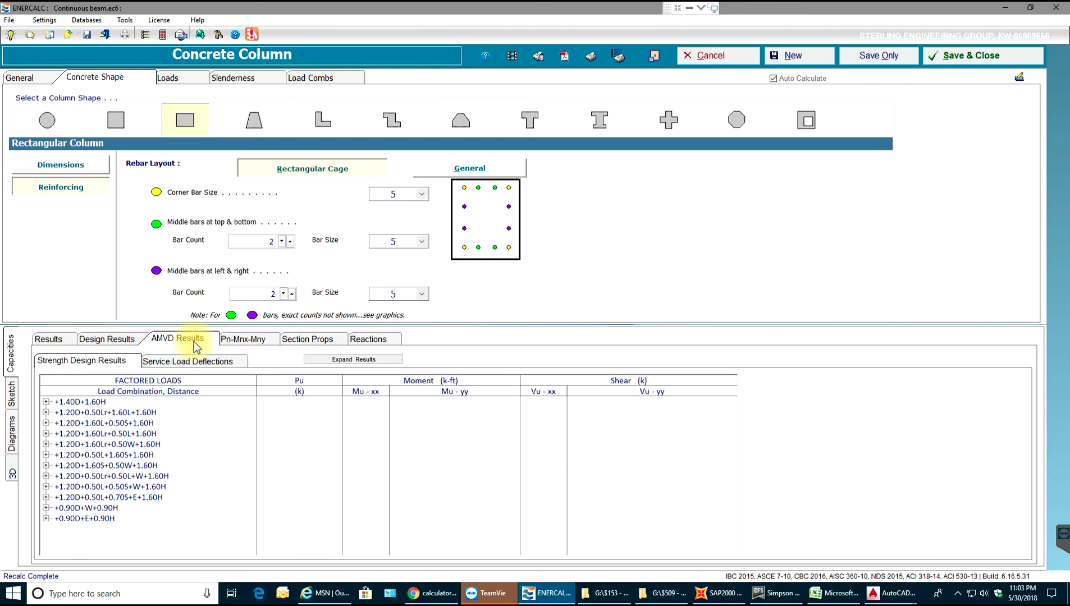
click(124, 341)
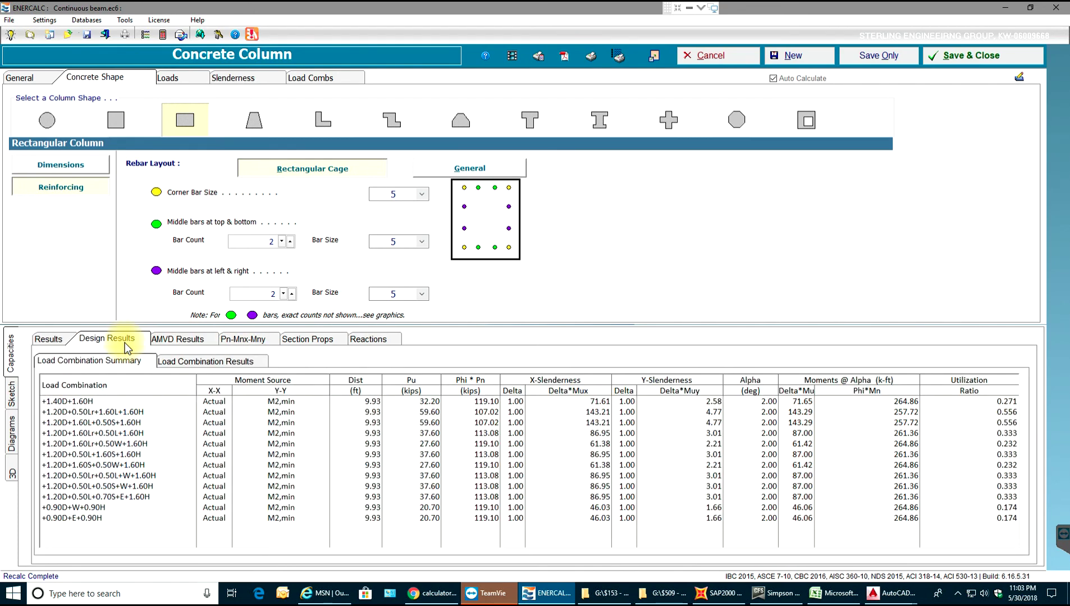
click(56, 412)
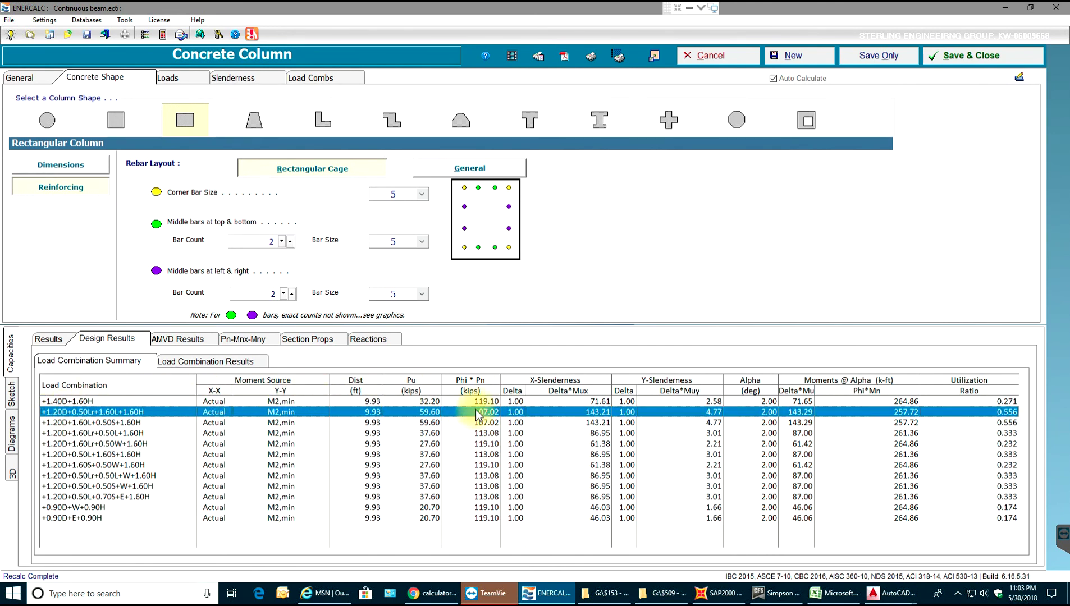
Expand rows in the AMVD and Pn-Mnx-Mny results, then show the Section Props table
click(176, 340)
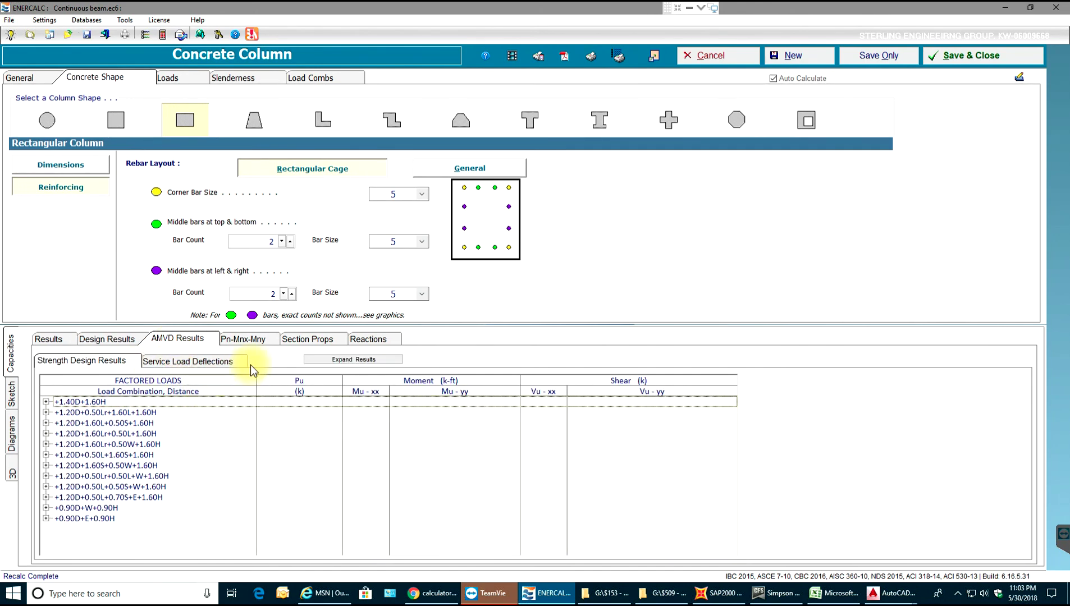
click(46, 423)
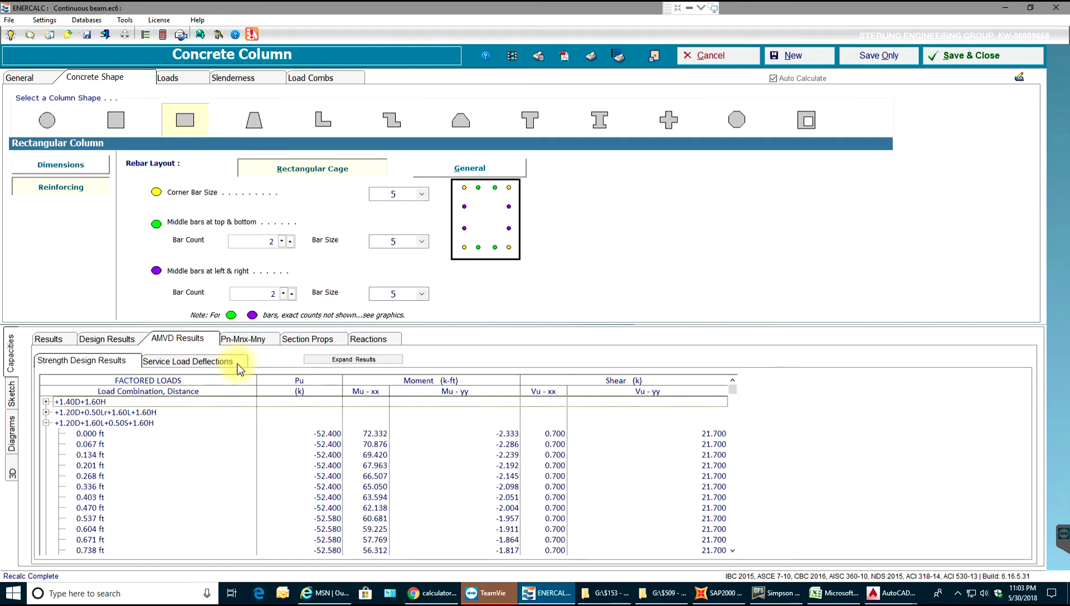
click(235, 339)
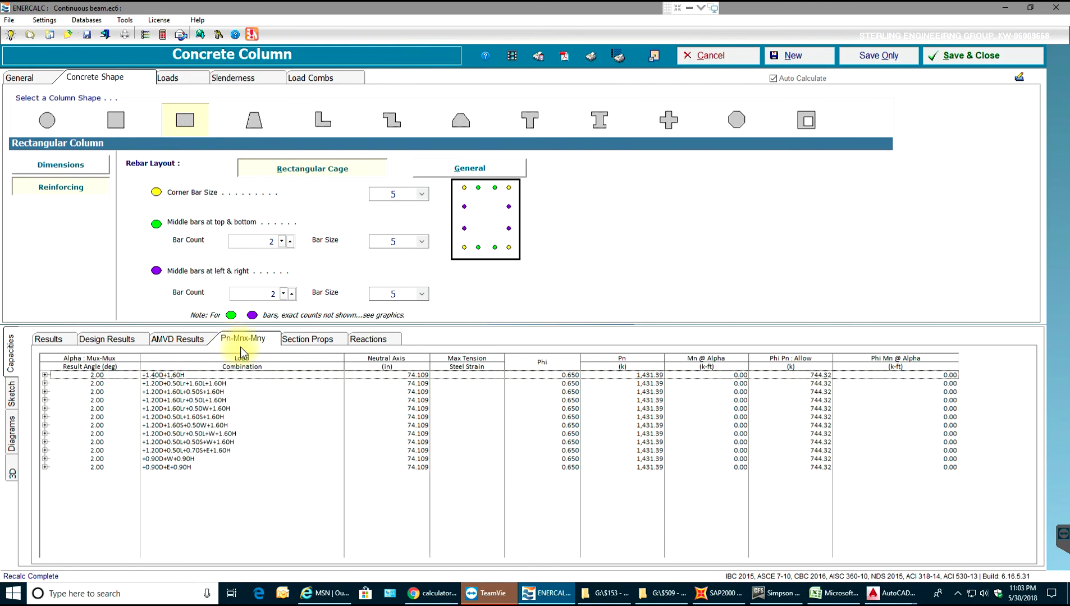
click(45, 400)
click(307, 339)
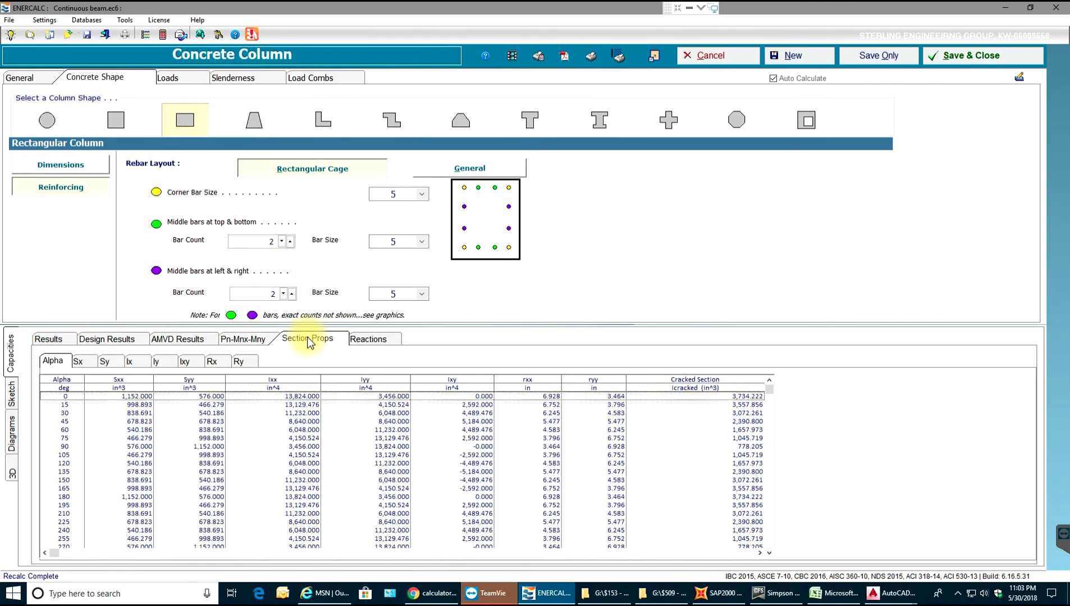
Show column sketches and plot several load combination points on the P-M interaction diagram
click(12, 396)
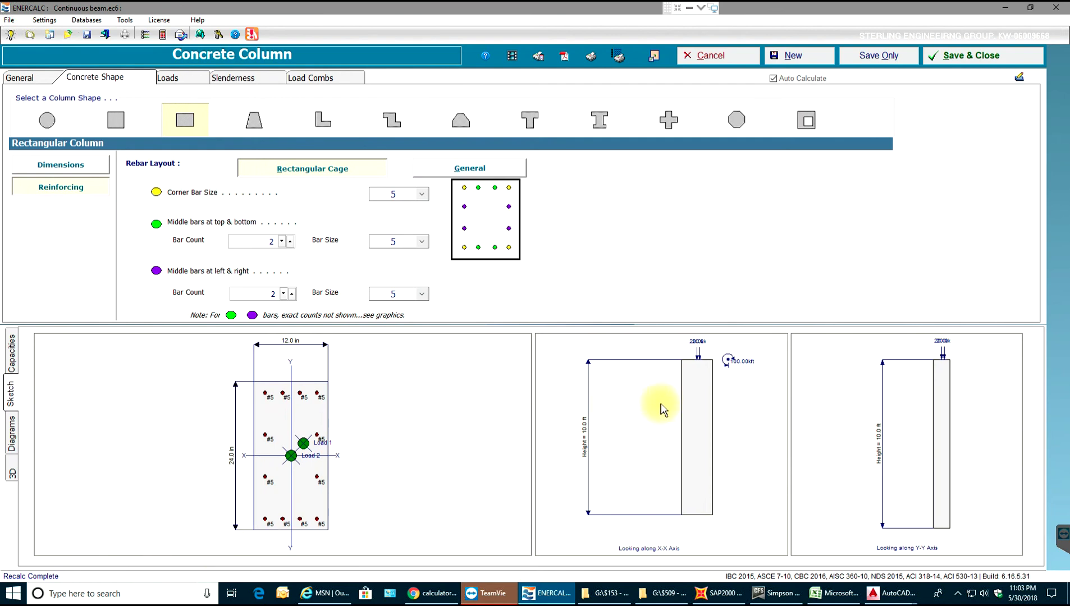
click(17, 436)
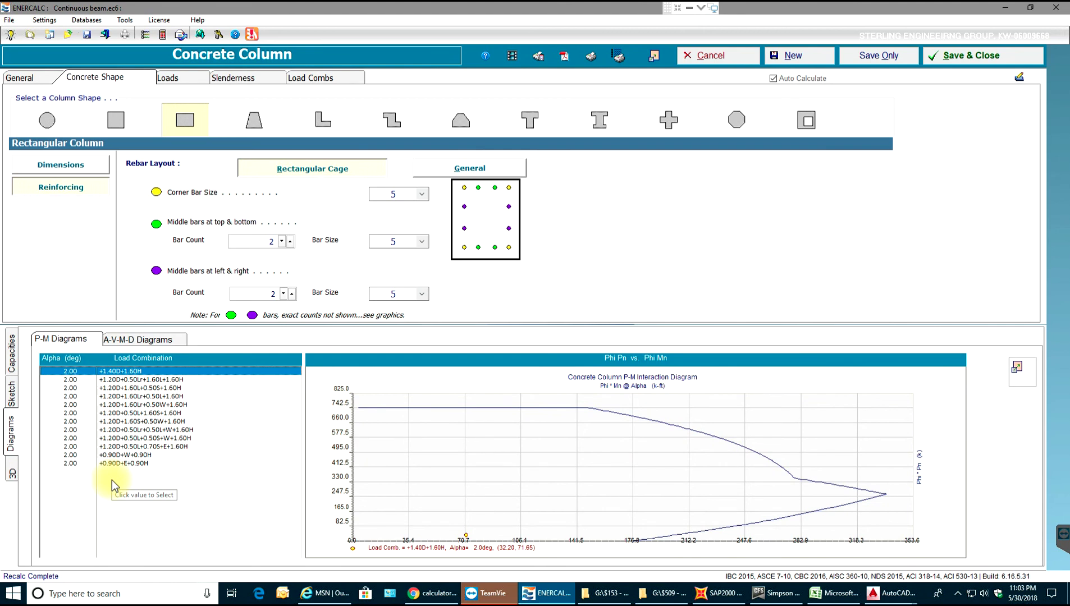
click(108, 388)
click(130, 405)
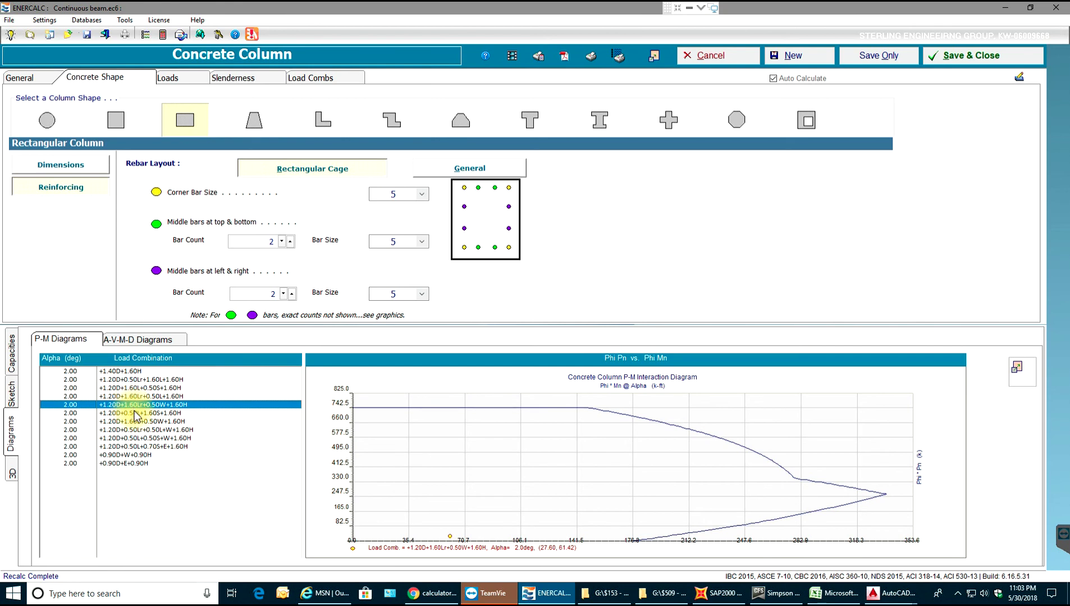
click(147, 447)
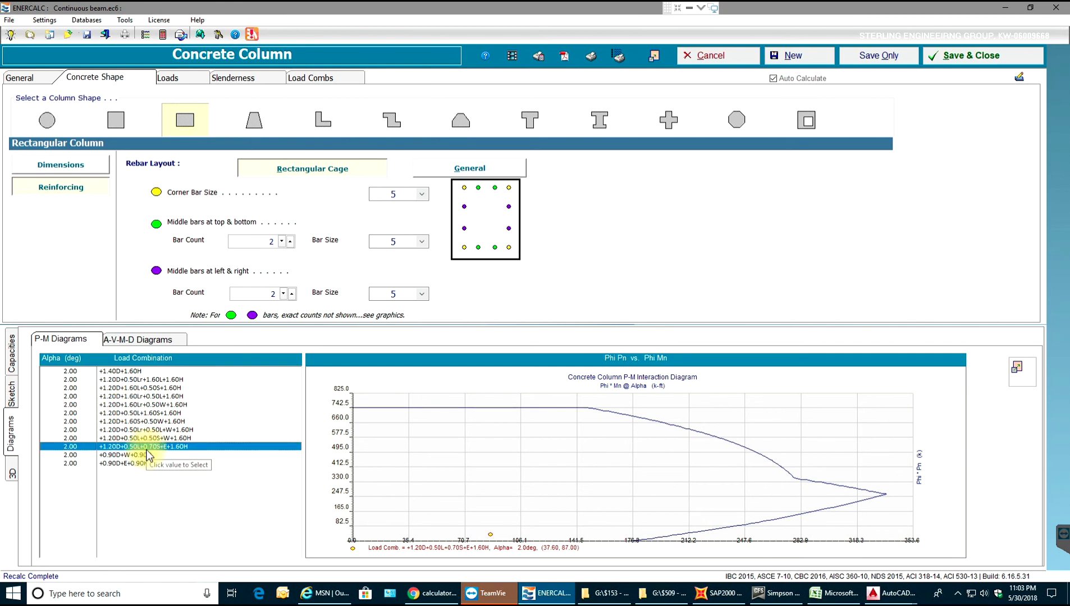
click(139, 464)
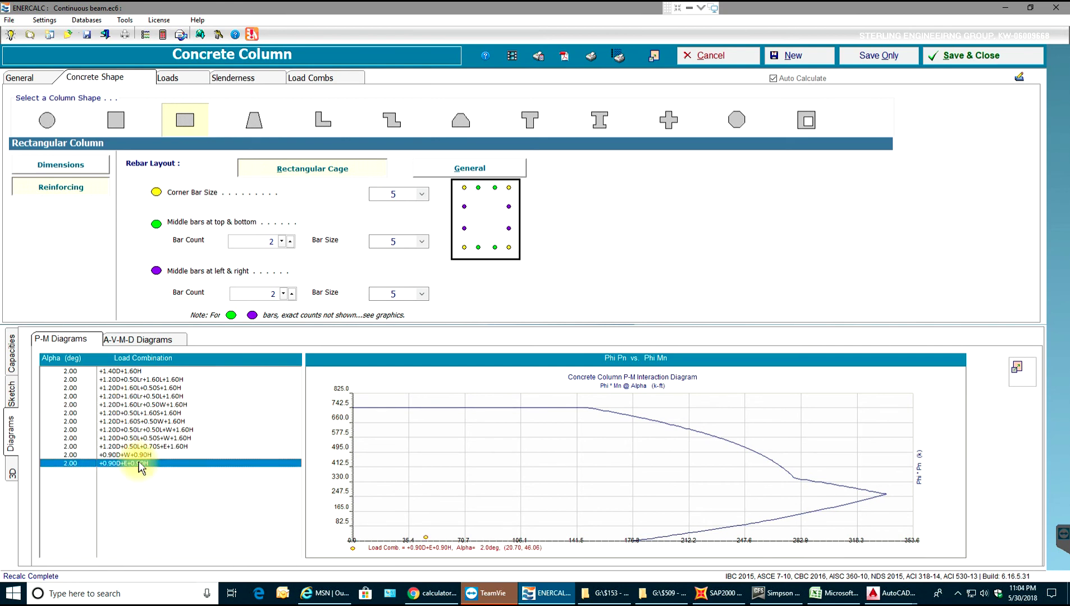
Plot the A-V-M-D shear, X-X moment and service deflection diagrams
click(127, 338)
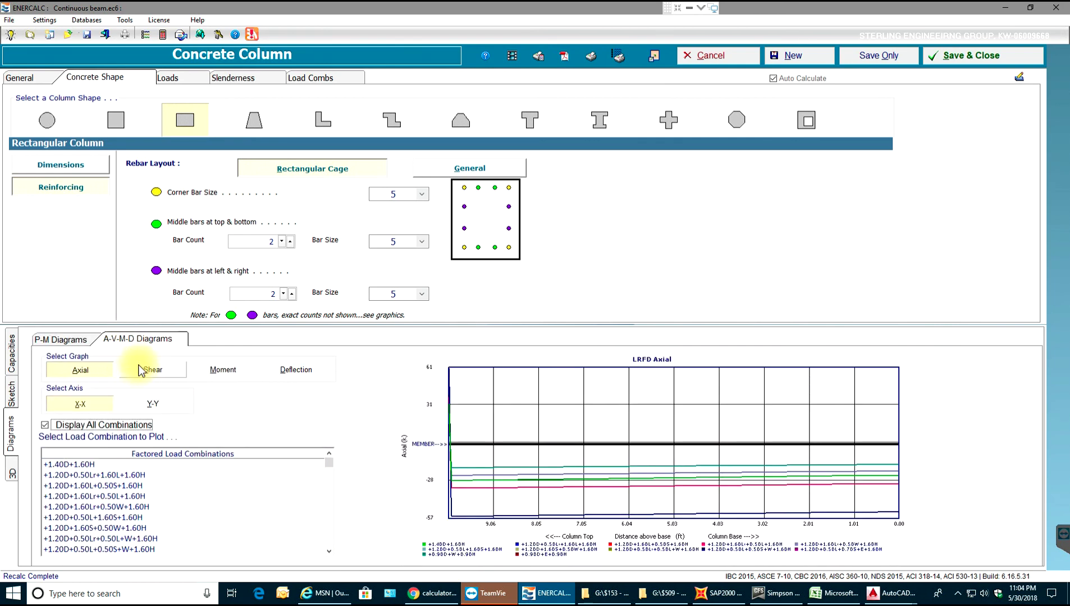
click(161, 371)
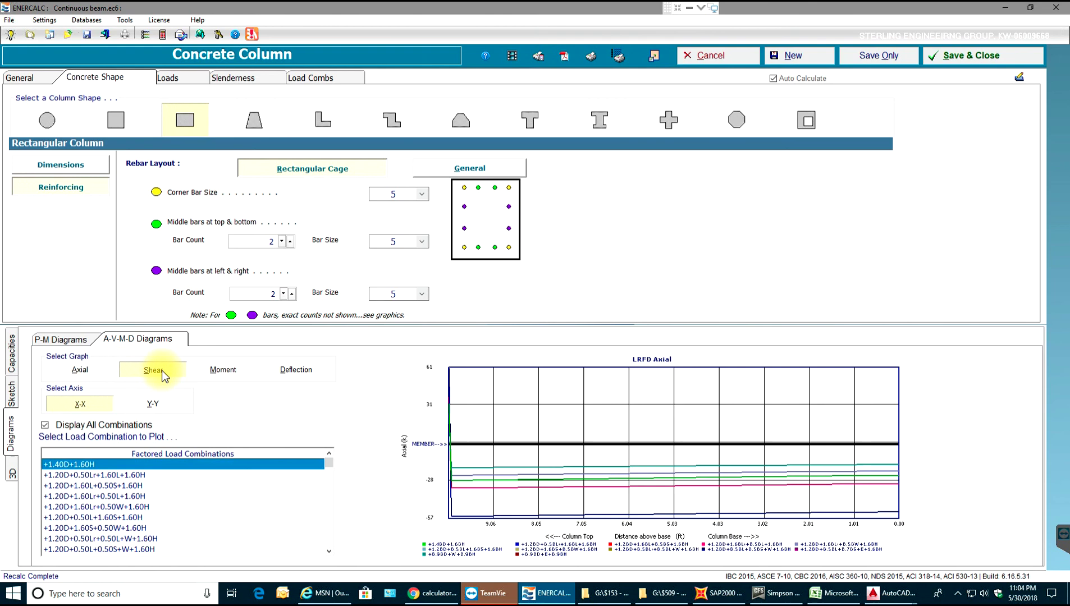
click(228, 370)
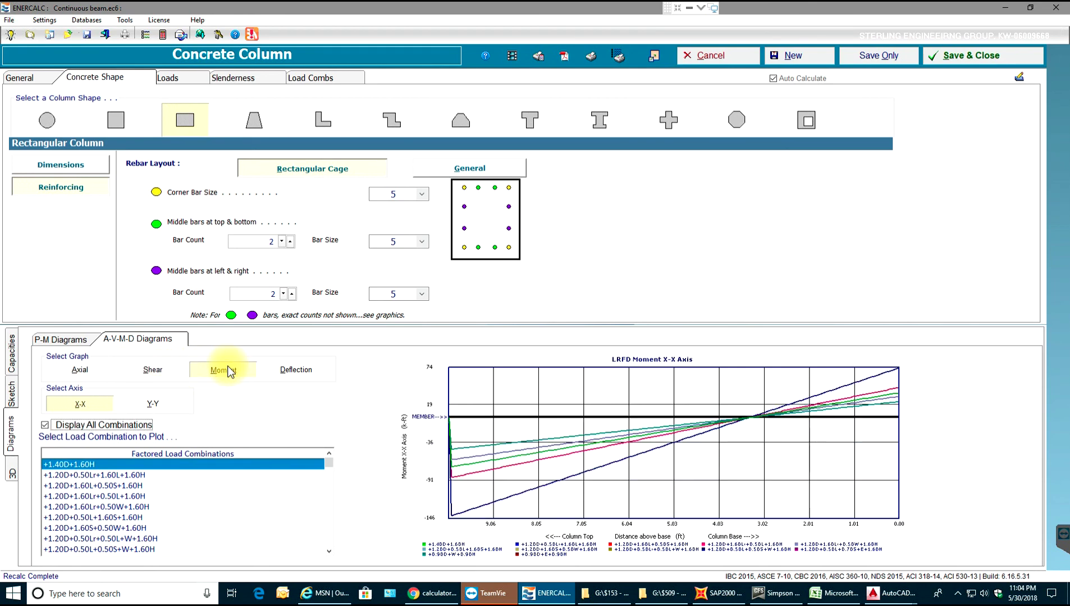
click(289, 372)
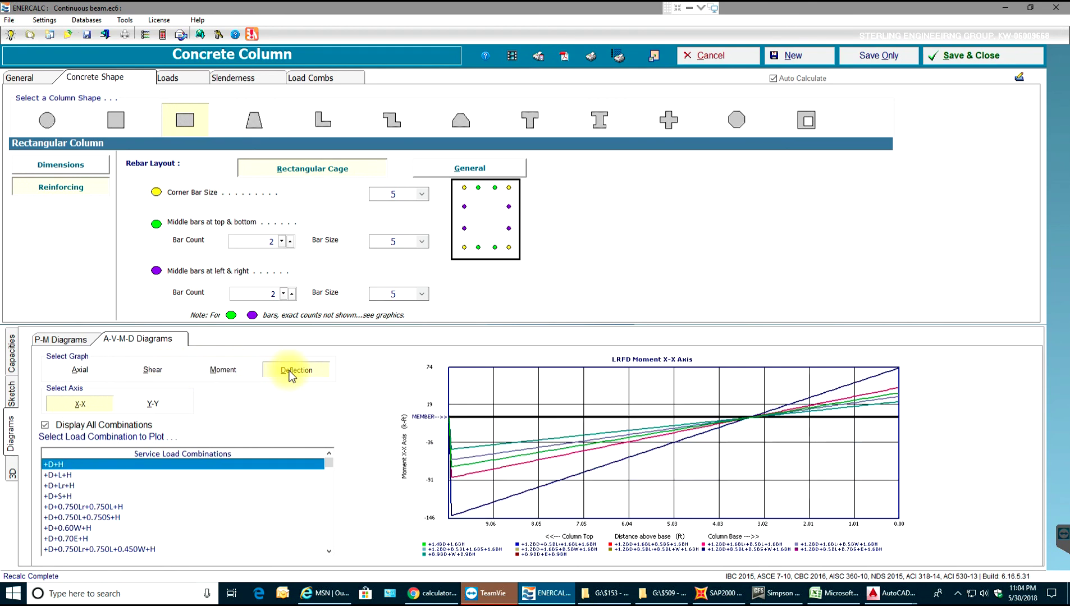
Rotate the column in the 3D view, then change its section to a Z shape
click(13, 478)
drag(605, 437, 537, 402)
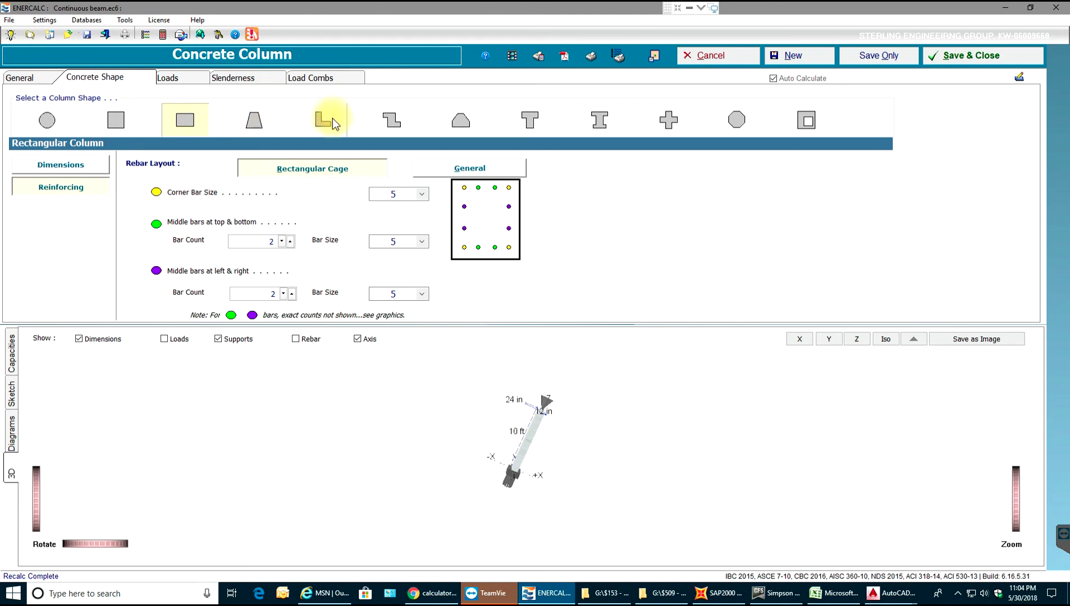
click(395, 117)
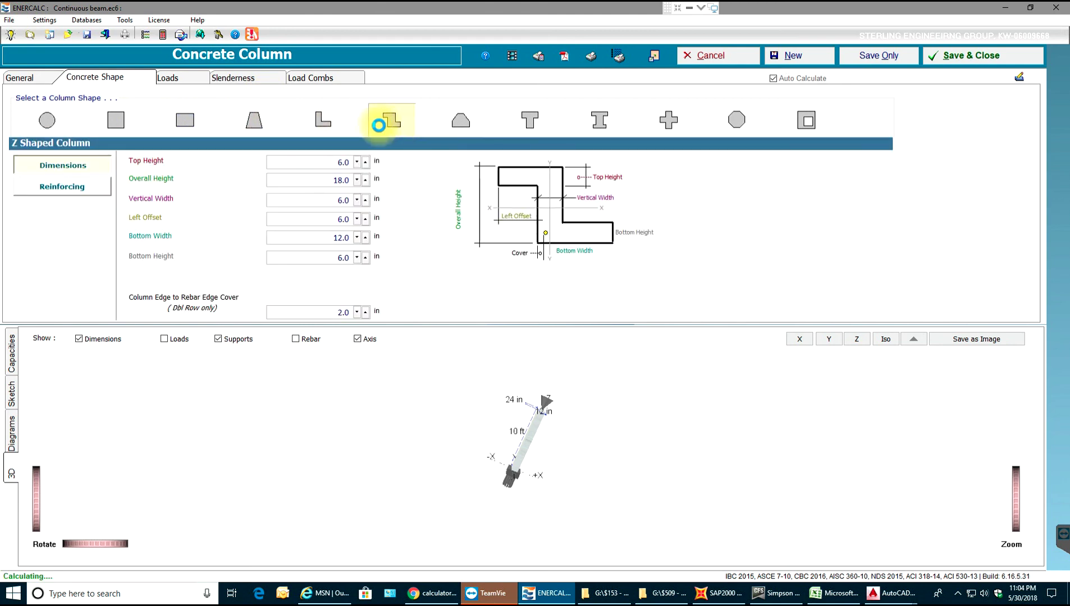